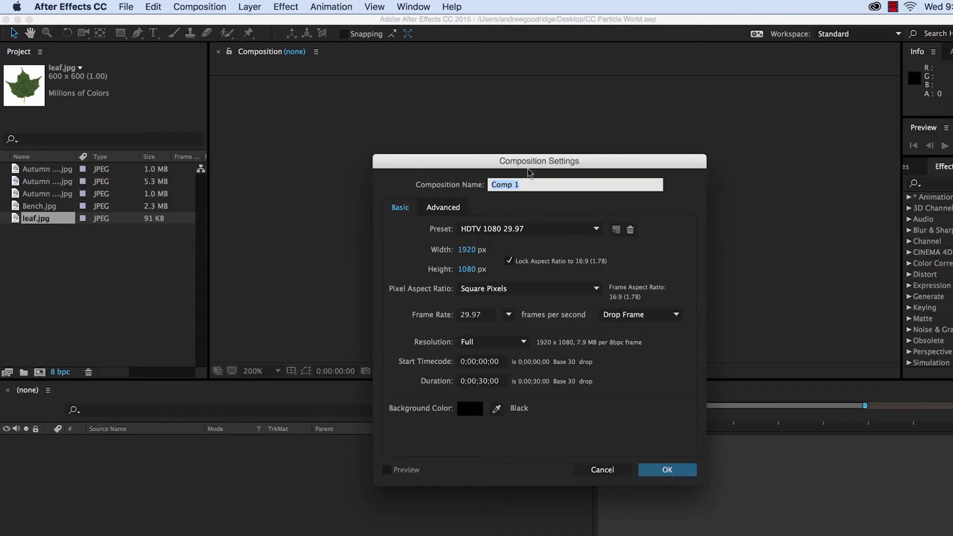
- Create a new composition named CC Particle World using the HDTV 1080 29.97 preset with a duration of 0;00;10;00
text(CC Particle World)
click(466, 250)
click(466, 269)
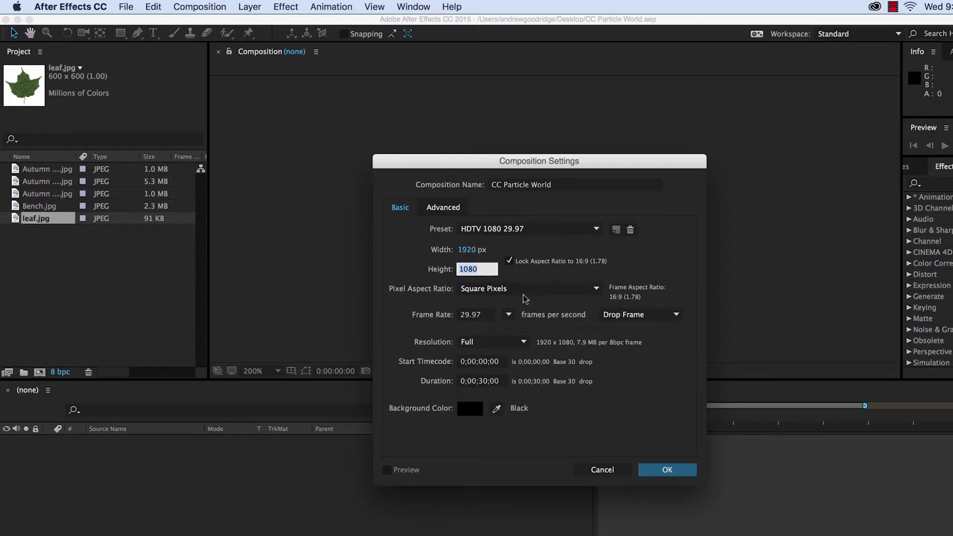
click(482, 380)
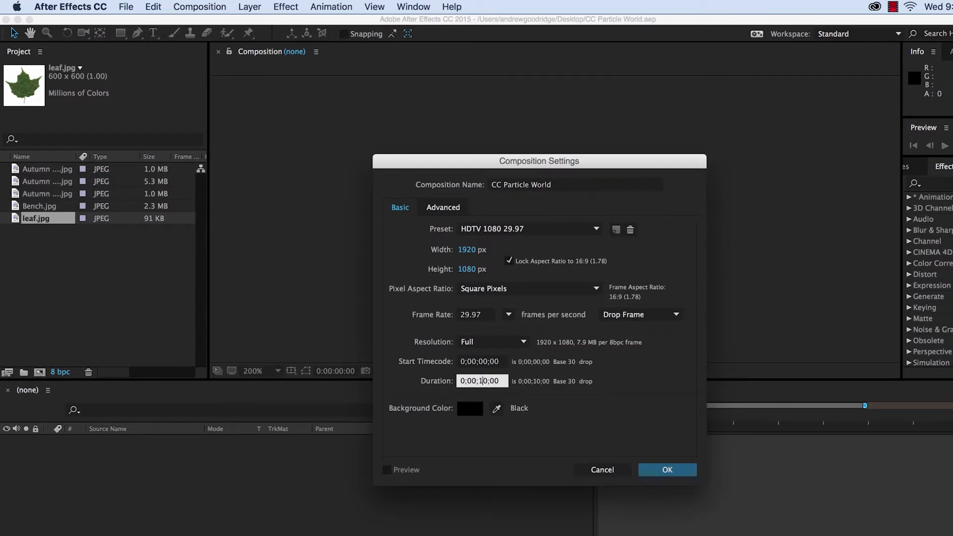
click(667, 470)
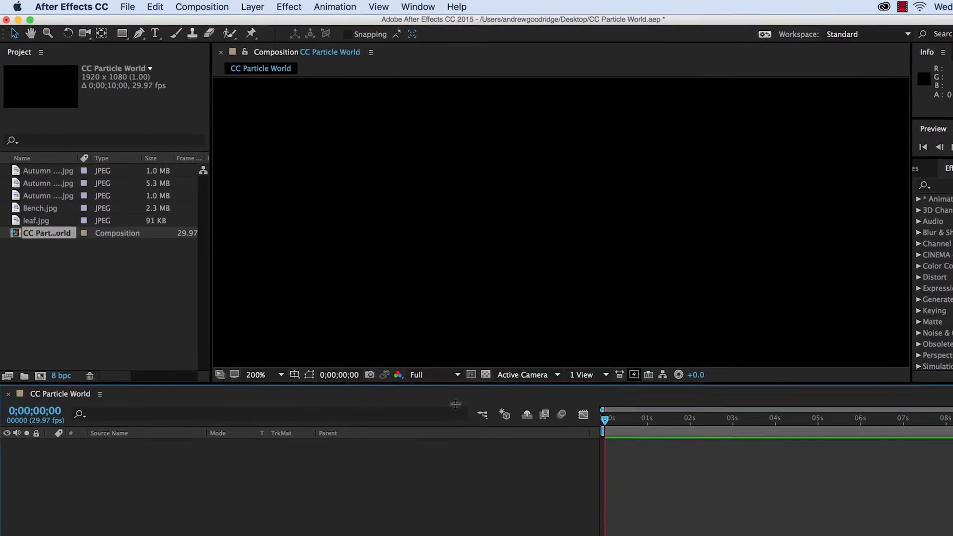
- Create a new composition from the leaf.jpg footage item
click(186, 339)
scroll(355, 282, down, 1)
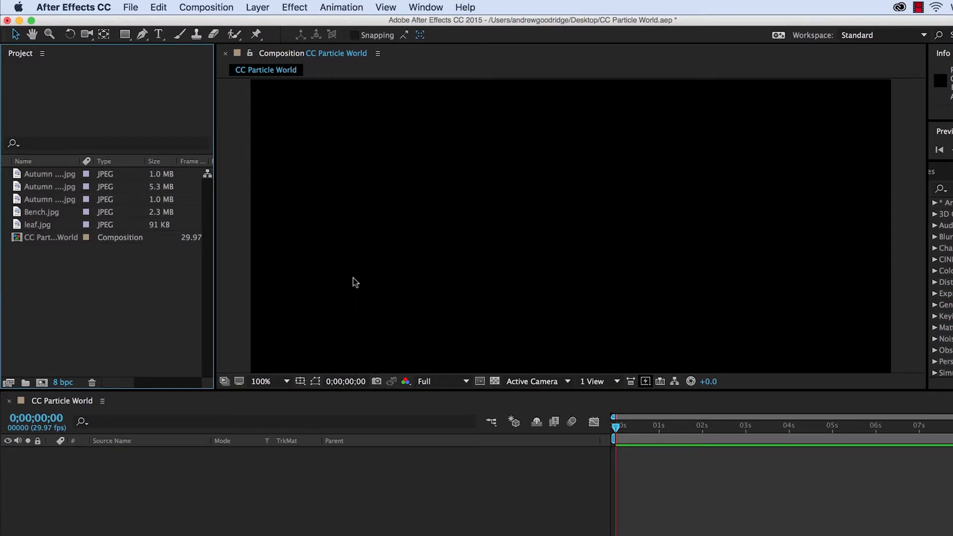
scroll(355, 282, down, 1)
scroll(355, 282, up, 1)
click(275, 382)
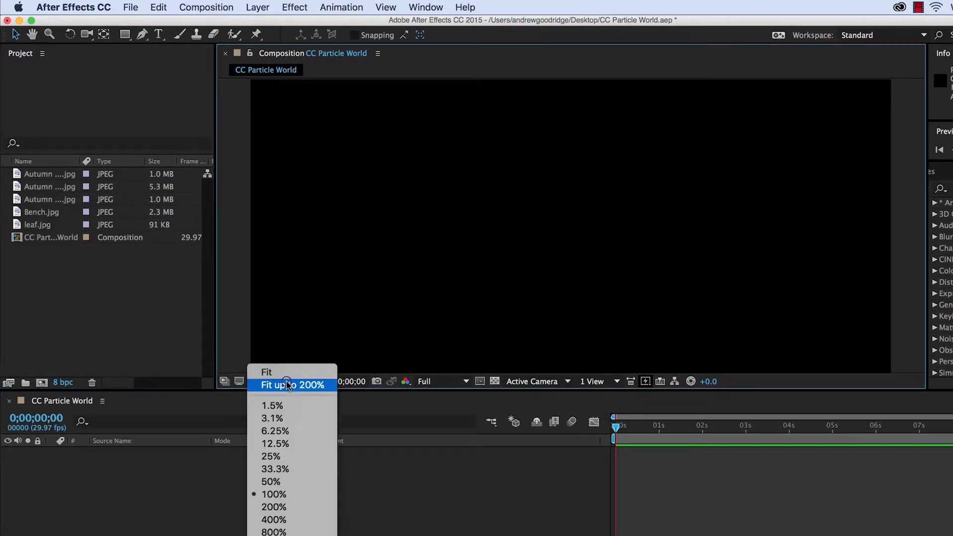
click(286, 368)
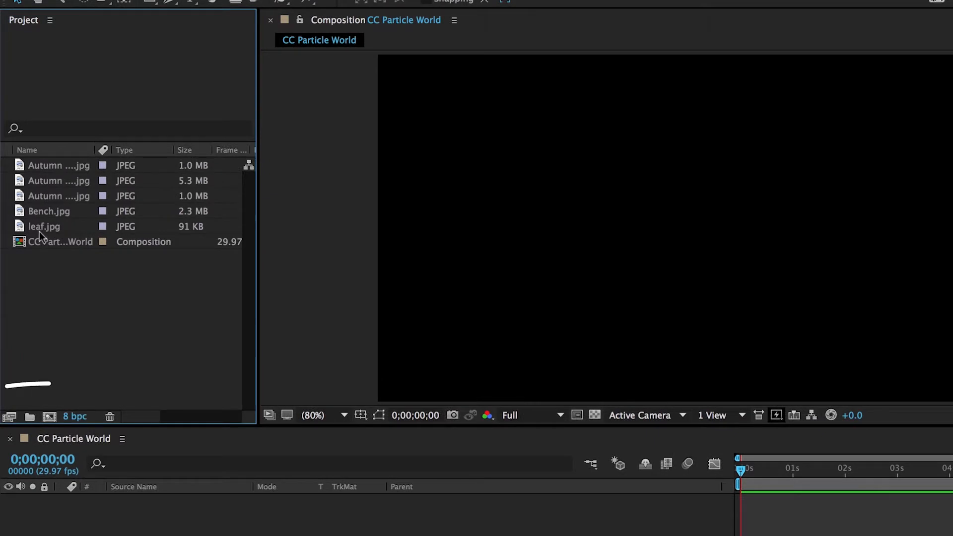
click(40, 231)
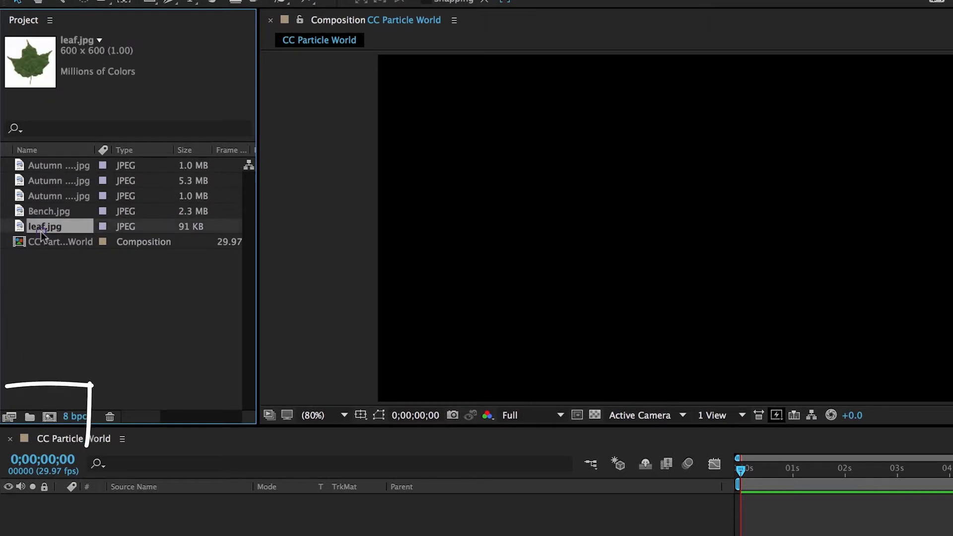
drag(40, 231, 50, 418)
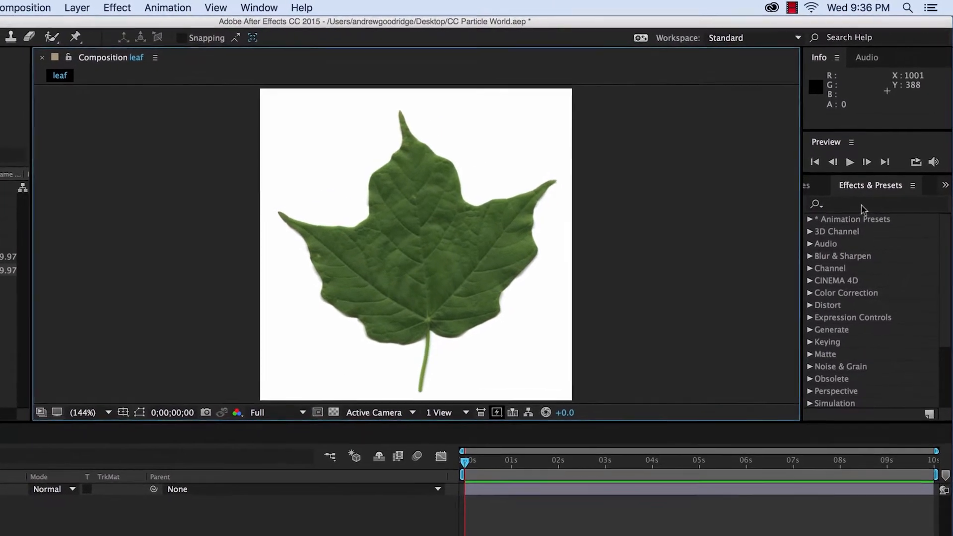
- Apply Linear Color Key to the leaf layer and sample the leaf's green as the key color
click(862, 206)
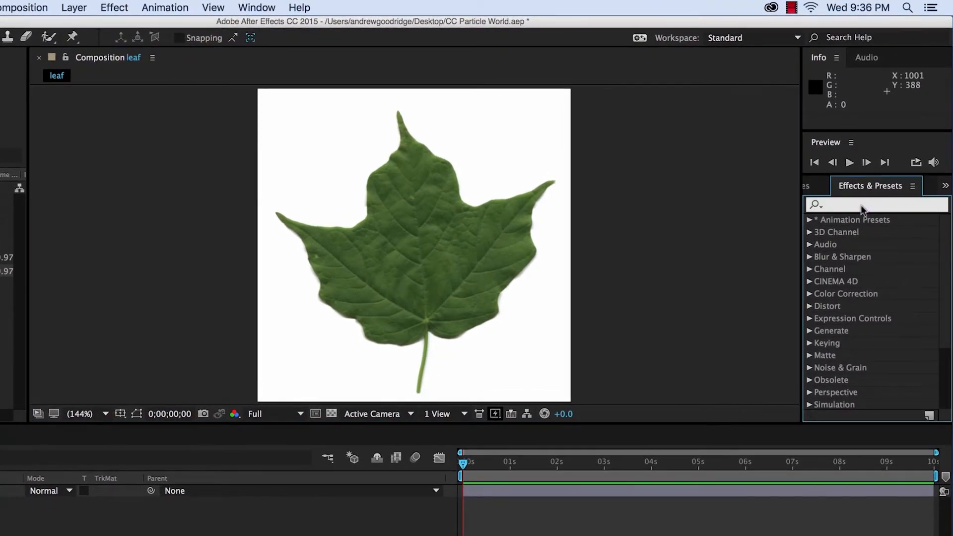
text(Linear)
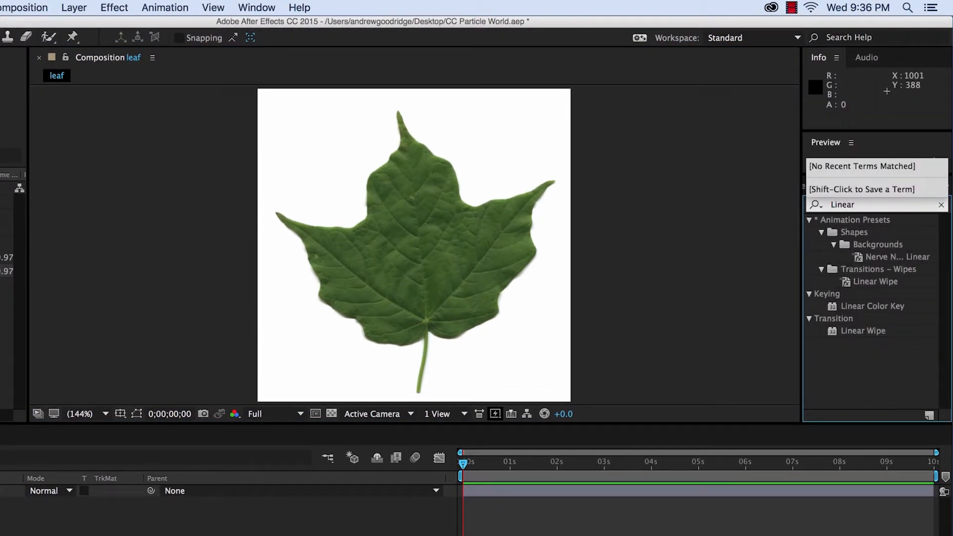
text( Color Key)
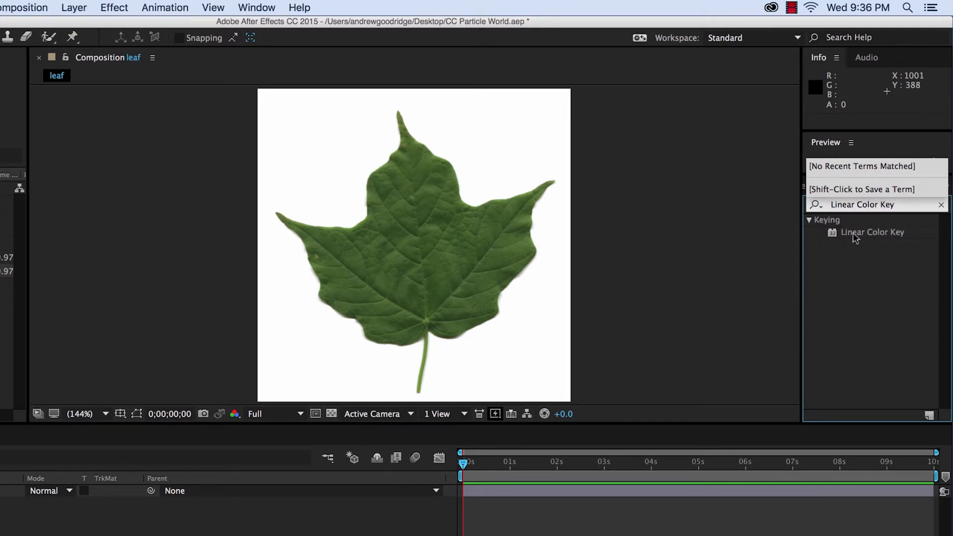
drag(853, 234, 101, 406)
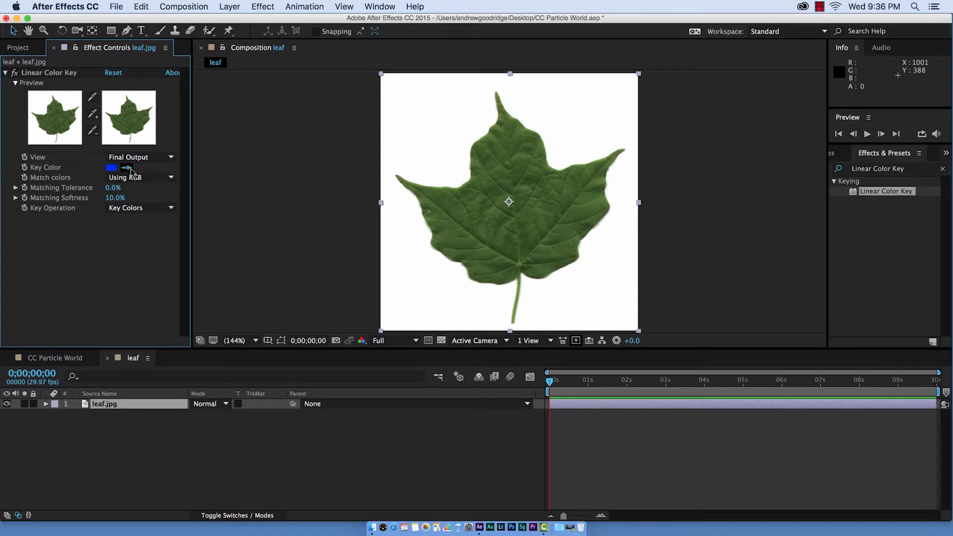
click(469, 197)
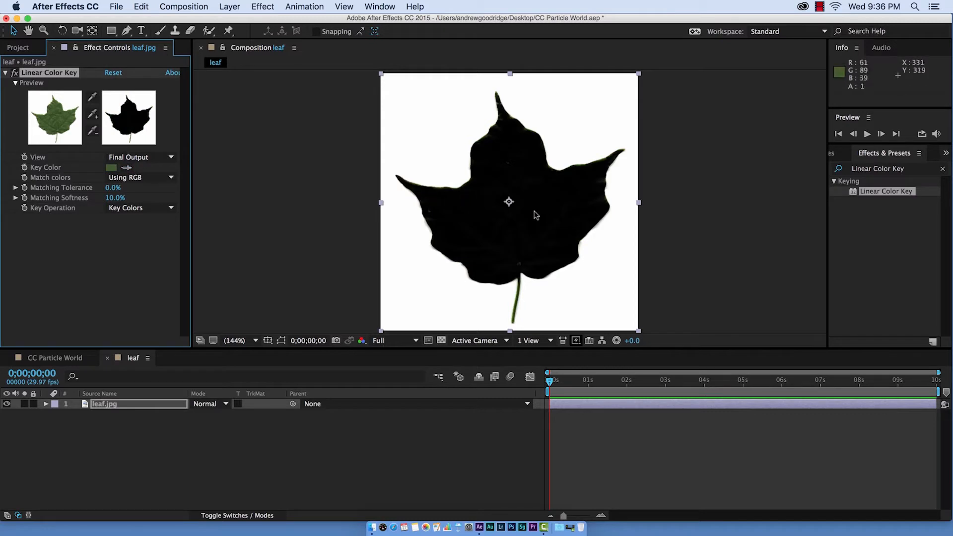
- Zoom in on the leaf stem and add its color to the key
key(period)
key(period)
key(period)
key(period)
key(h)
drag(483, 239, 453, 127)
key(v)
key(period)
key(comma)
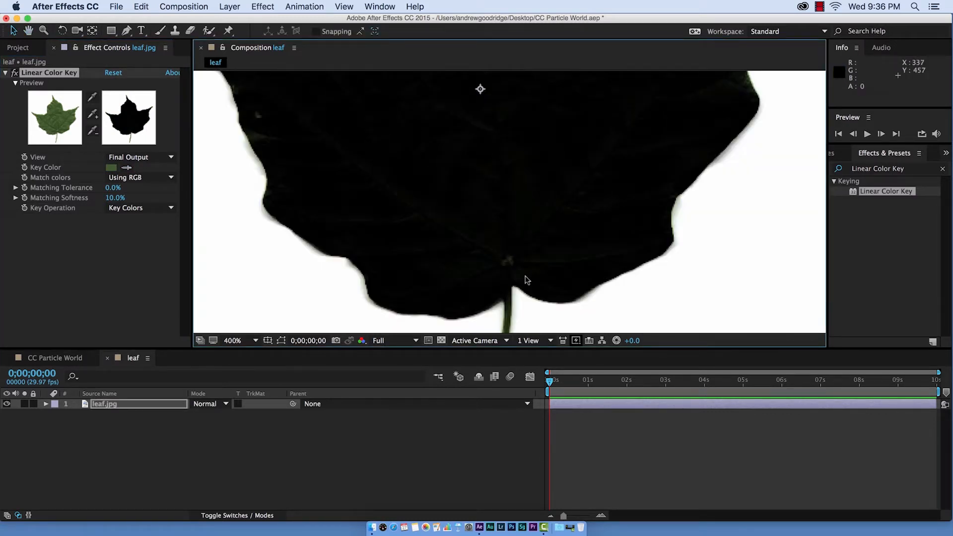
key(h)
drag(514, 283, 510, 207)
drag(520, 305, 525, 278)
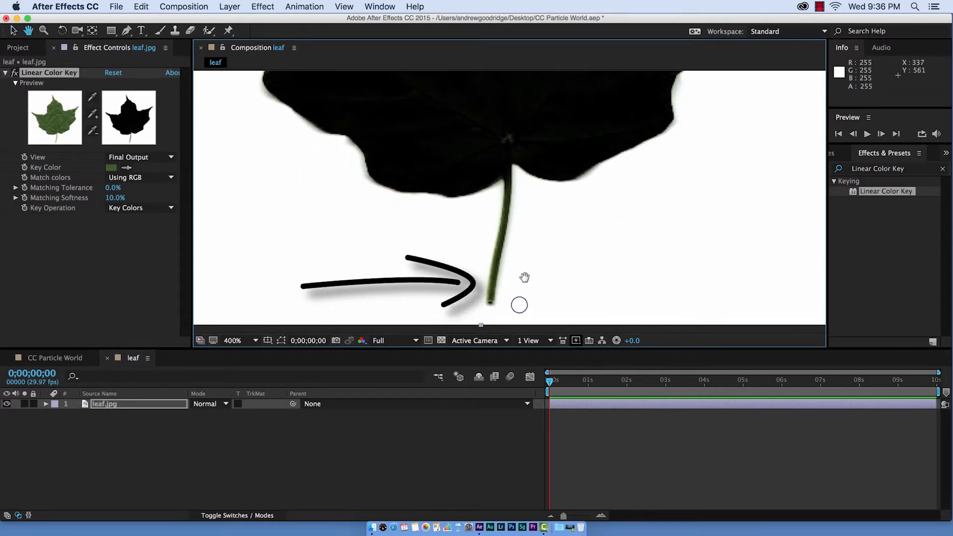
key(v)
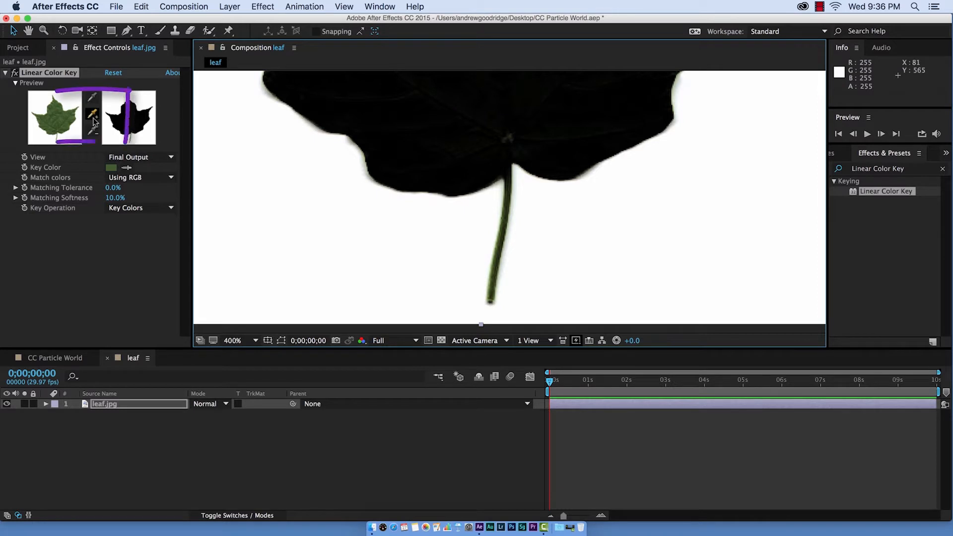
click(91, 115)
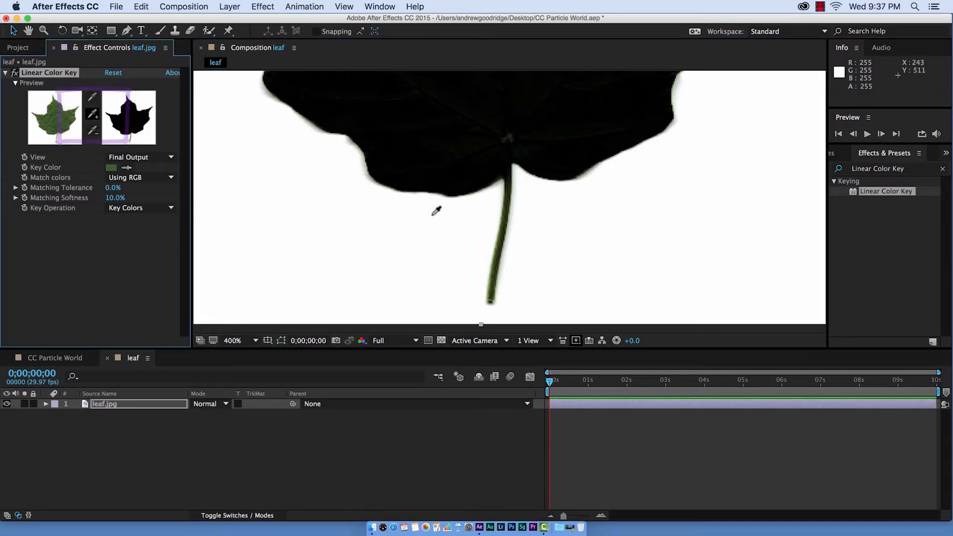
click(505, 229)
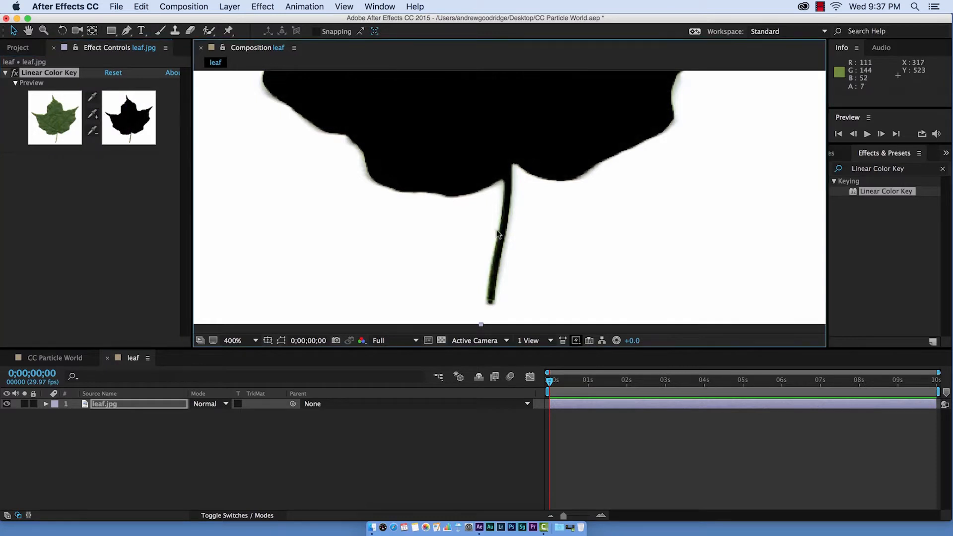
- Apply the Invert effect to the leaf layer
key(h)
drag(438, 145, 436, 240)
drag(405, 112, 427, 179)
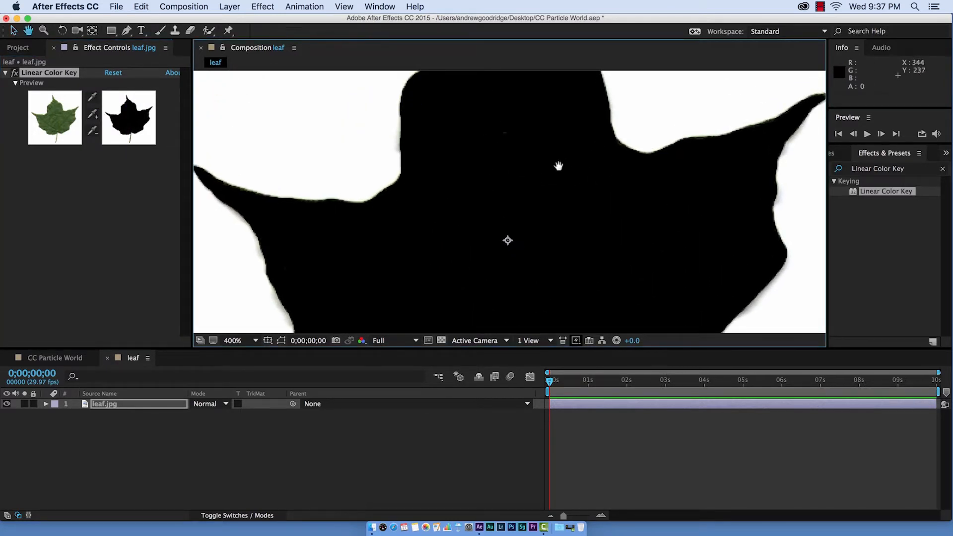
drag(556, 170, 531, 154)
click(942, 168)
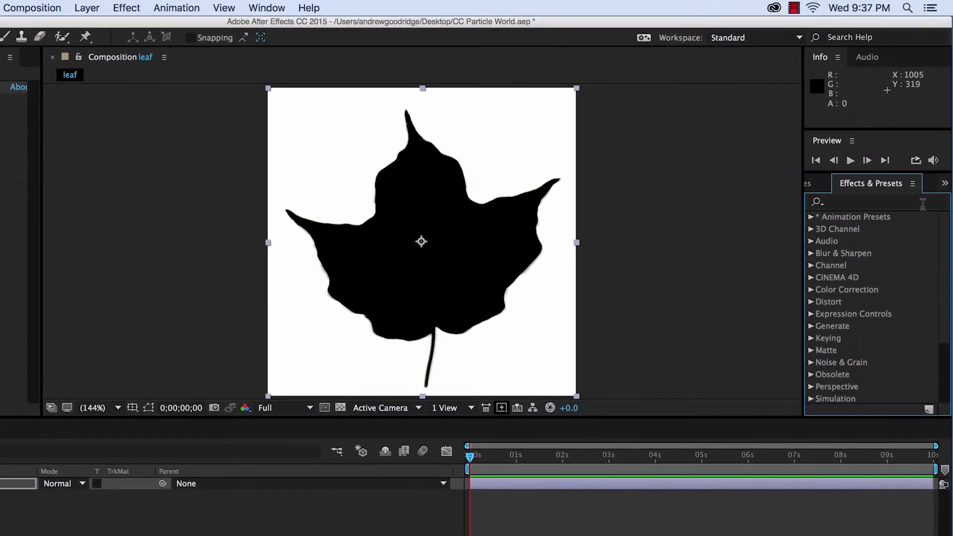
click(921, 204)
text(Invert)
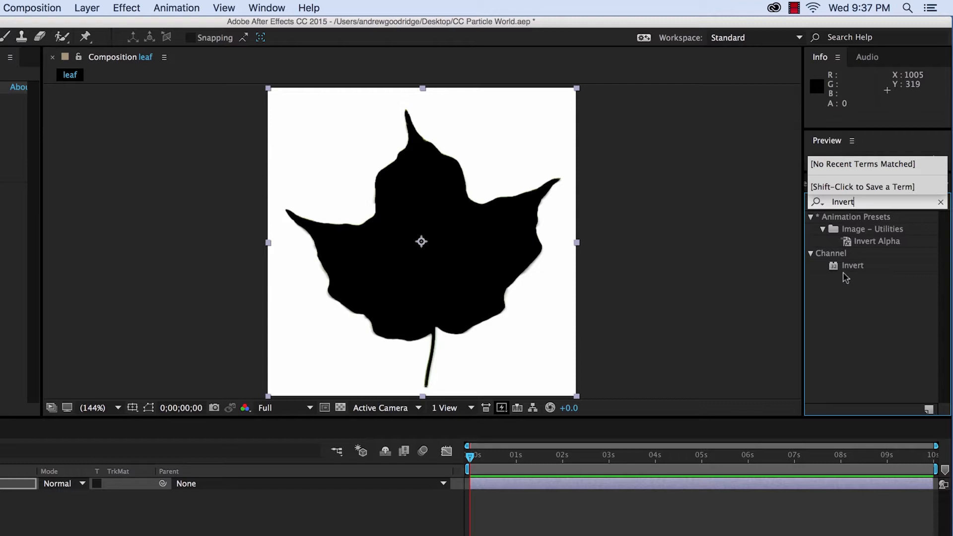
drag(844, 270, 3, 490)
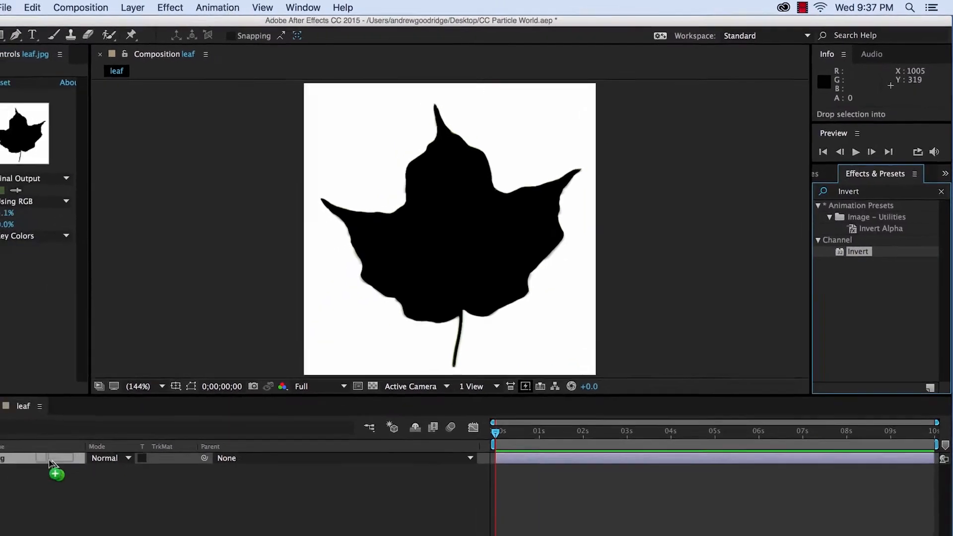
drag(51, 462, 51, 463)
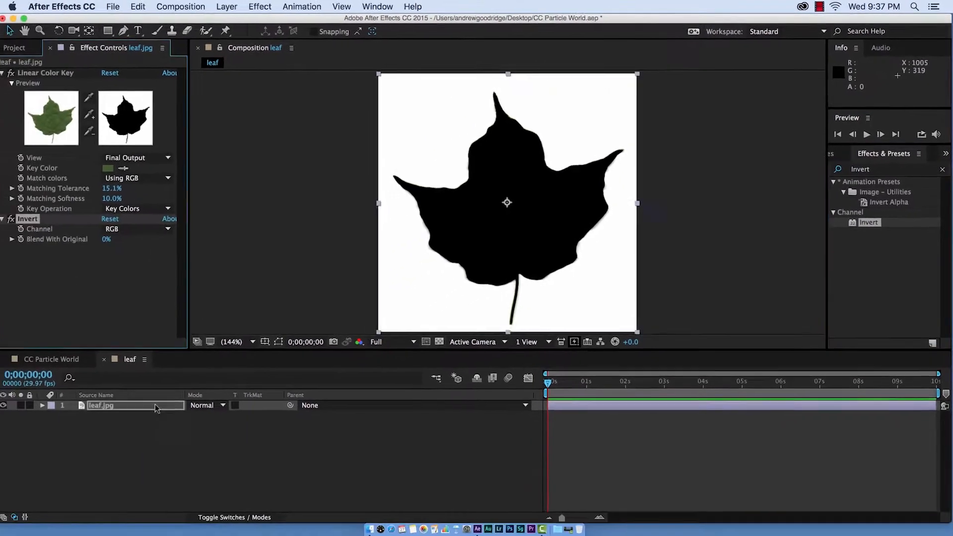
- Set the Invert effect's channel to Alpha
click(35, 264)
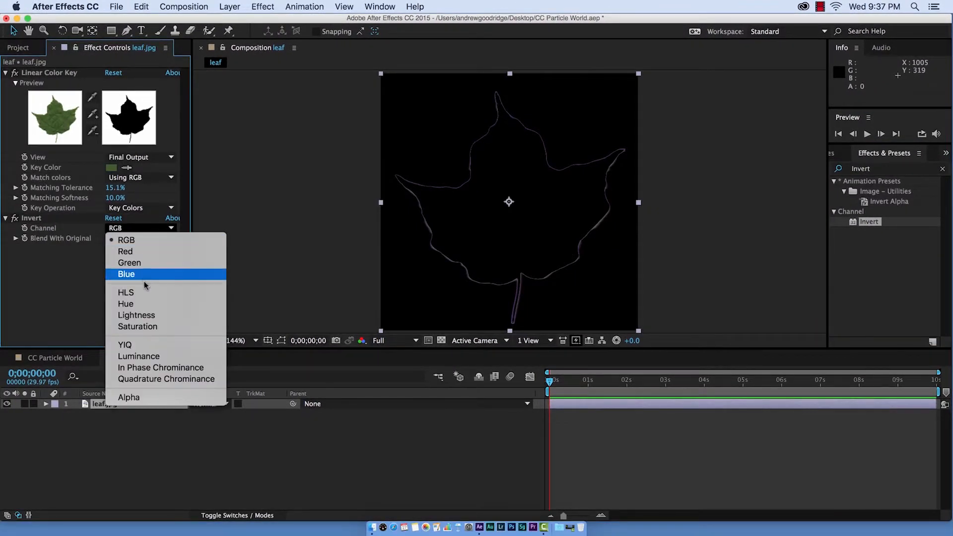
click(135, 398)
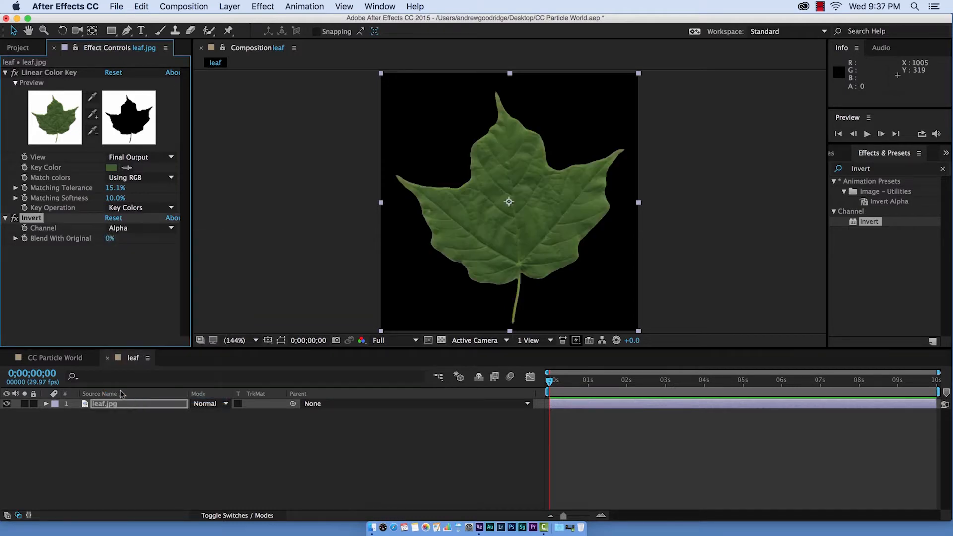
click(441, 341)
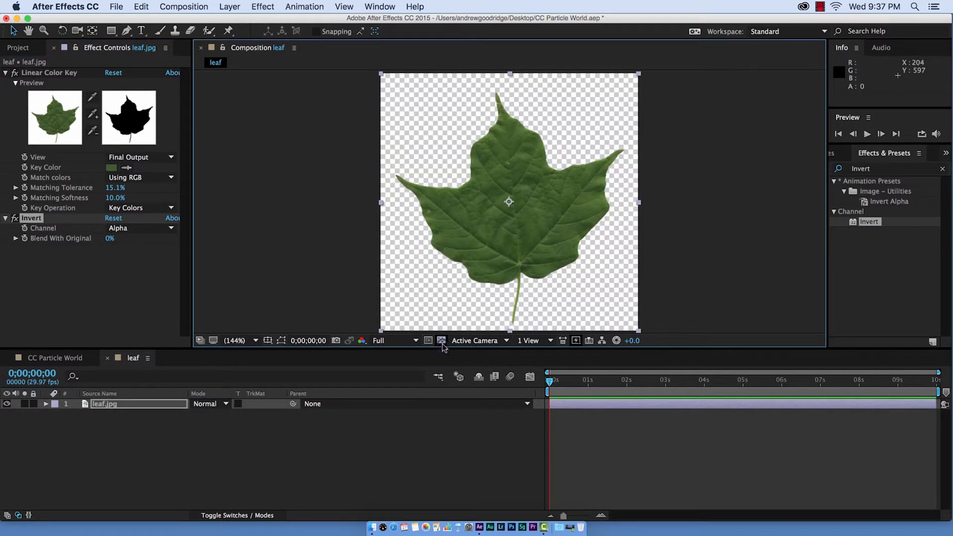
click(441, 341)
- Apply the Simple Choker effect to the leaf layer
key(period)
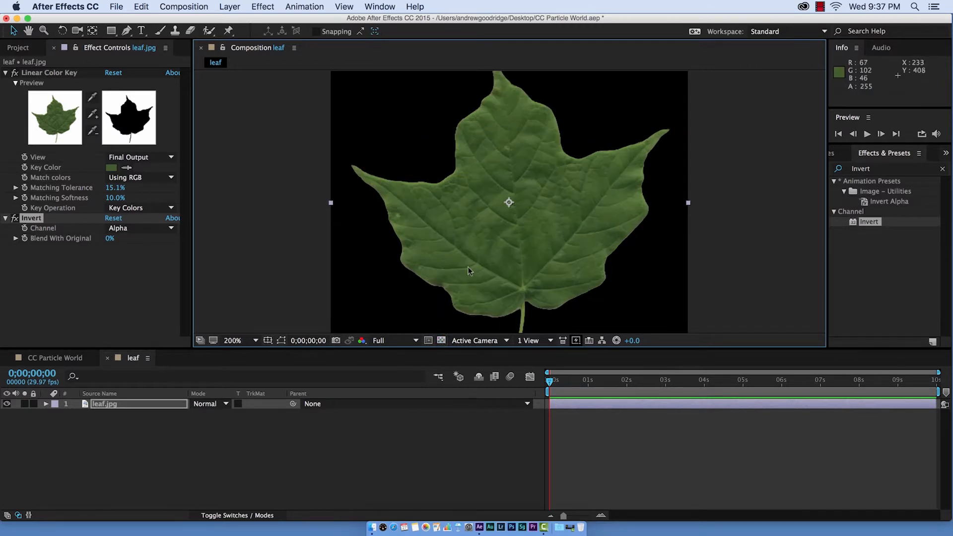
key(period)
key(space)
drag(298, 273, 308, 174)
drag(340, 272, 336, 241)
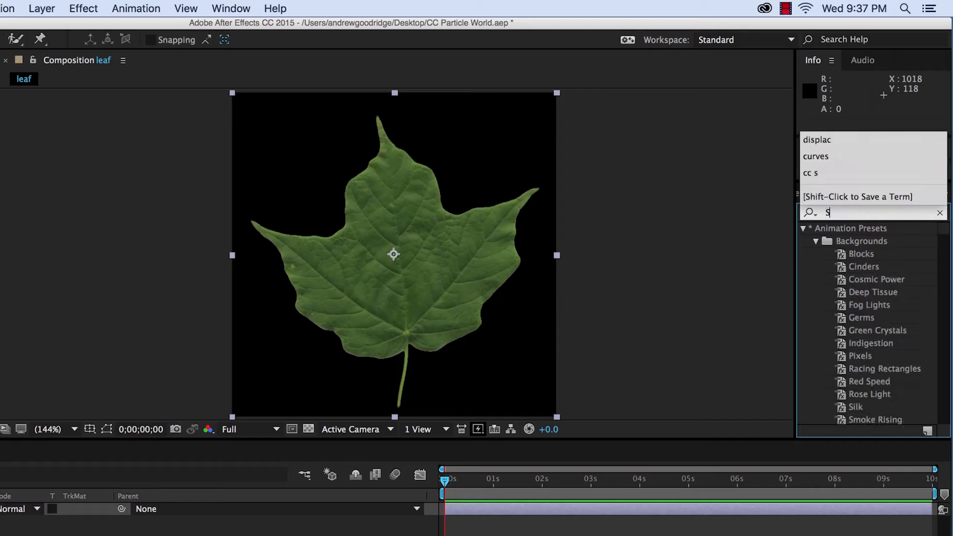
text(imple Choker)
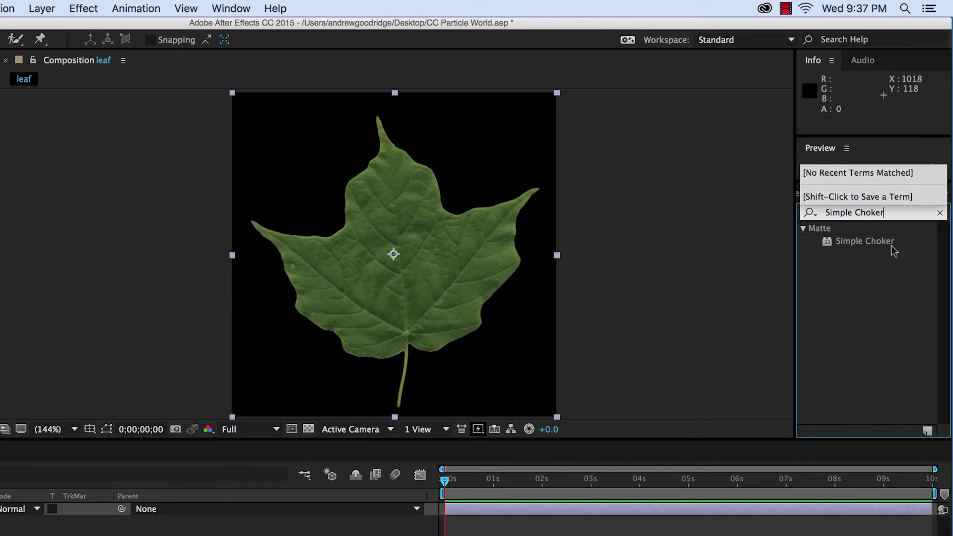
click(863, 257)
drag(859, 240, 107, 412)
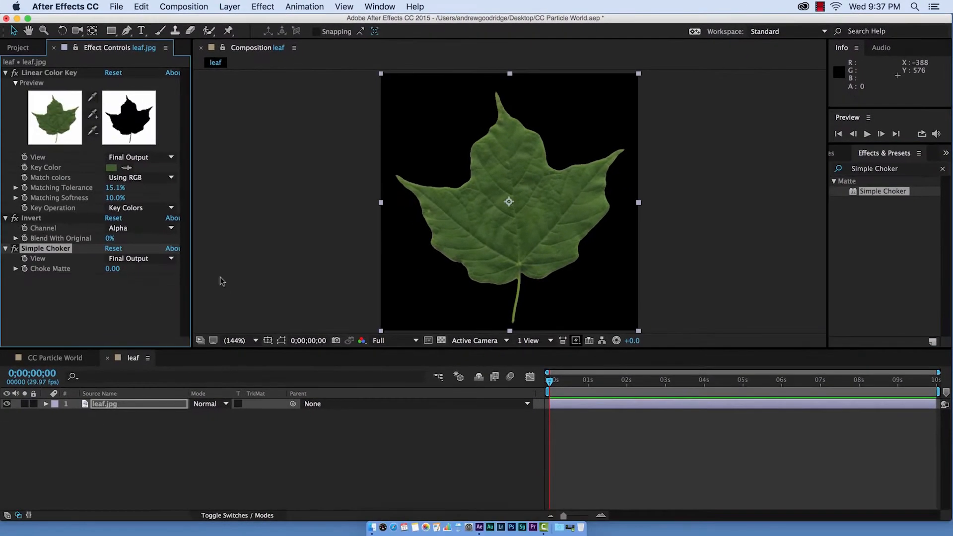
- Set the Simple Choker's Choke Matte to 1.40 while inspecting the leaf edge up close
click(91, 281)
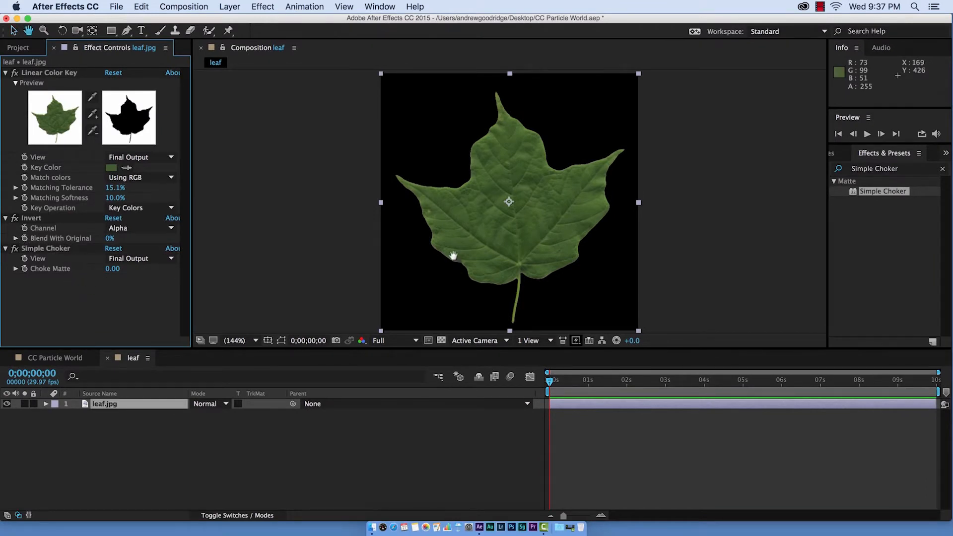
drag(453, 256, 270, 245)
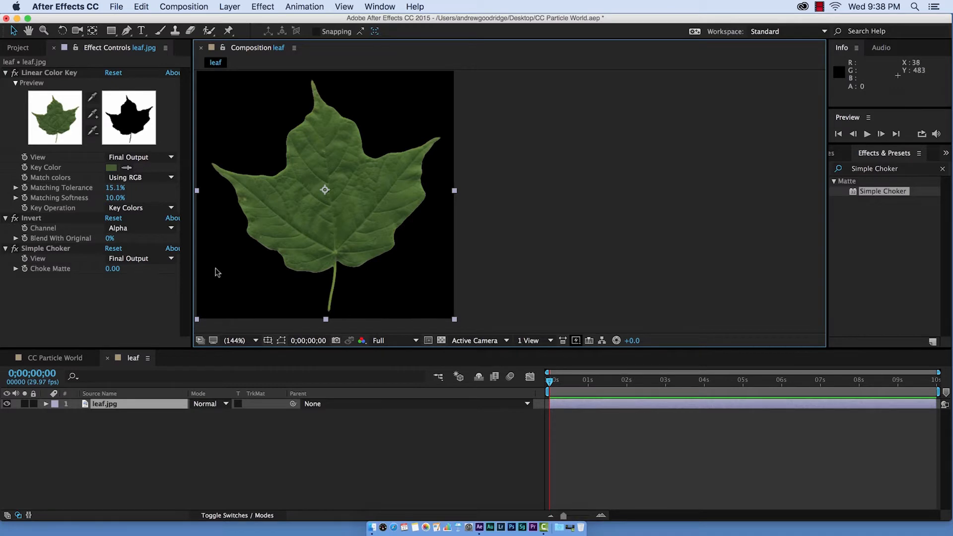
scroll(216, 270, up, 1)
drag(224, 267, 353, 270)
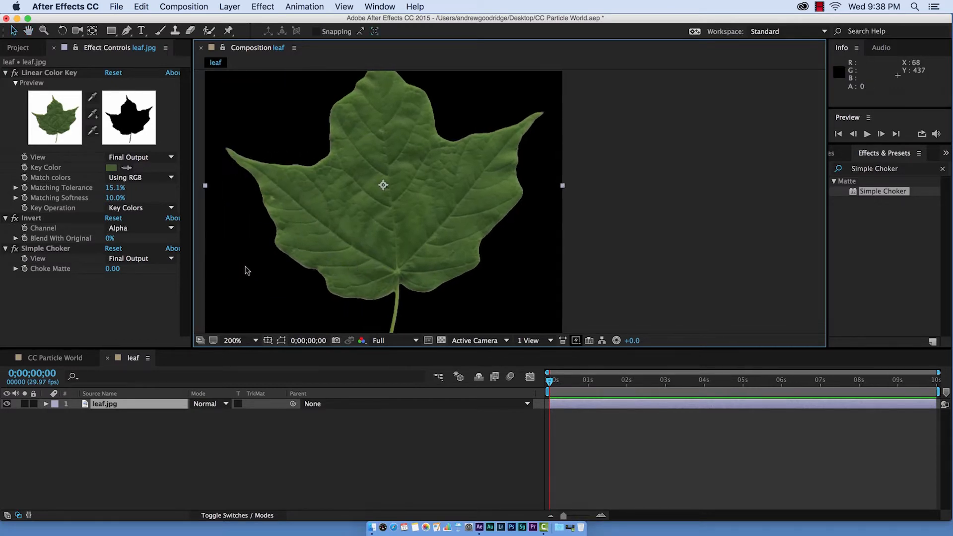
scroll(240, 283, up, 2)
drag(201, 293, 255, 210)
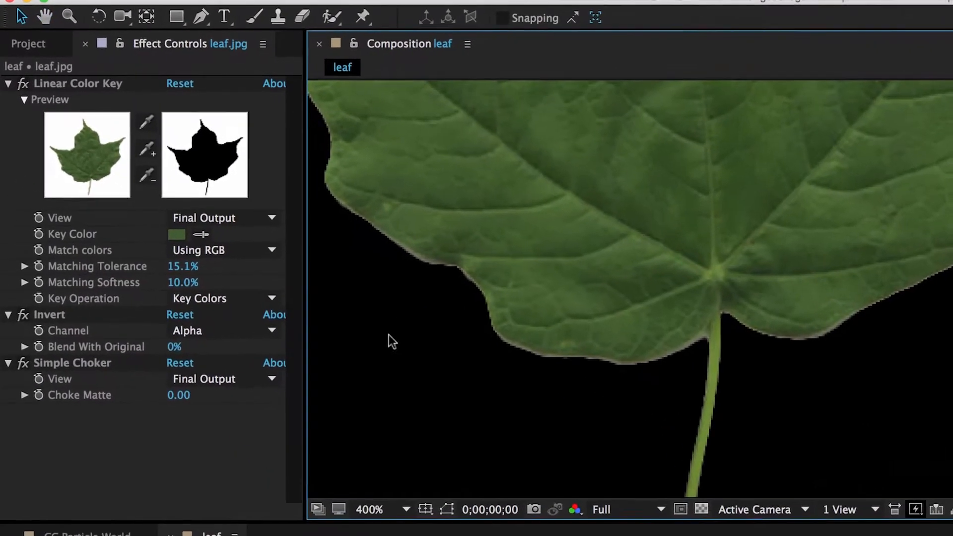
drag(180, 396, 196, 400)
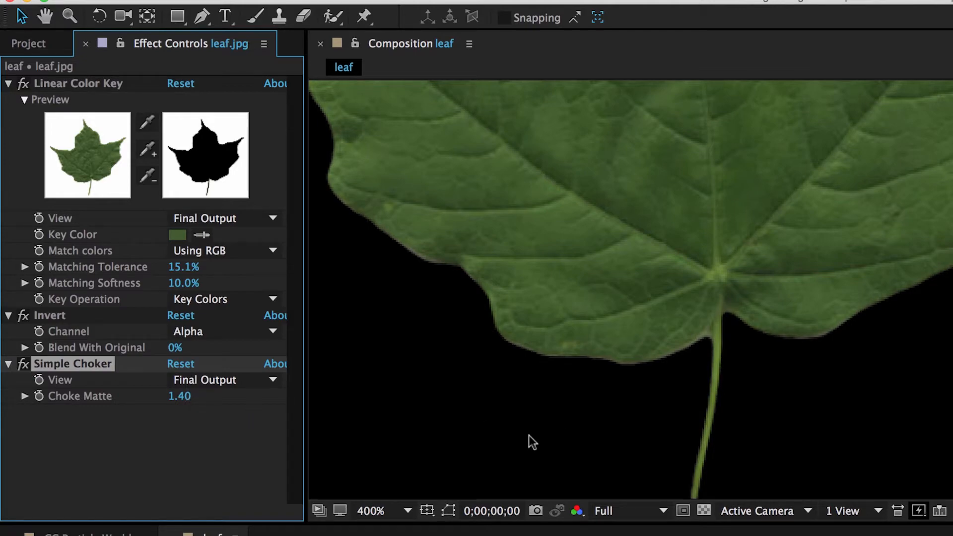
- Add the leaf composition as a layer in the CC Particle World comp and hide its visibility
click(59, 359)
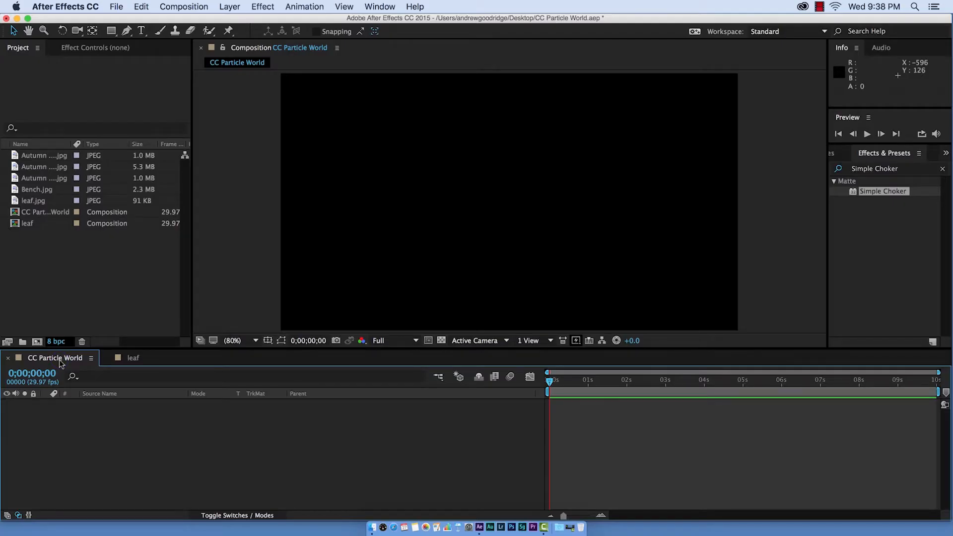
click(21, 224)
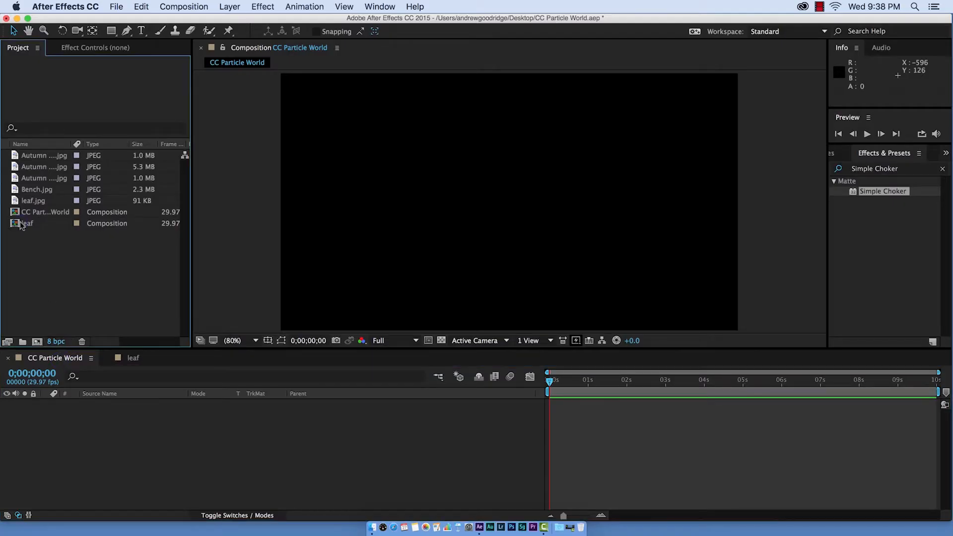
drag(21, 225, 119, 412)
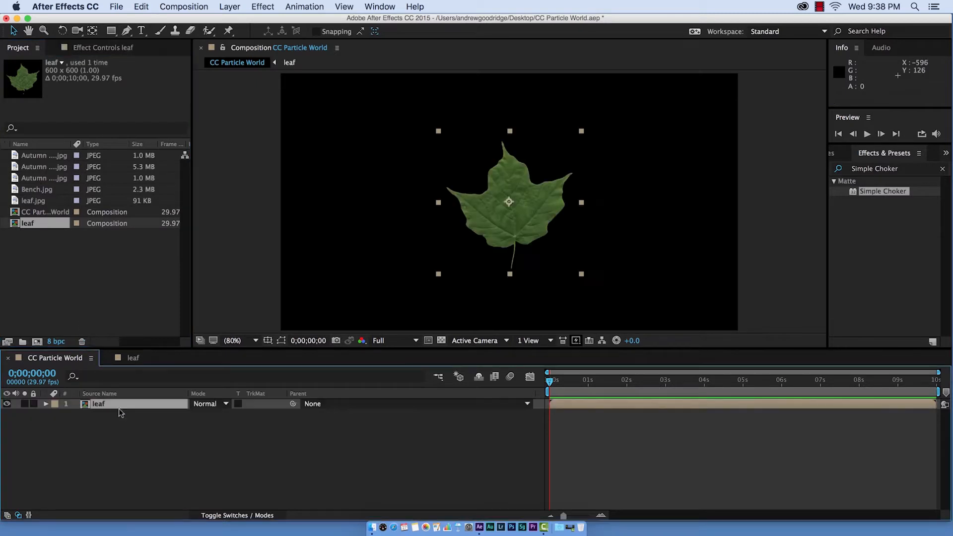
click(7, 404)
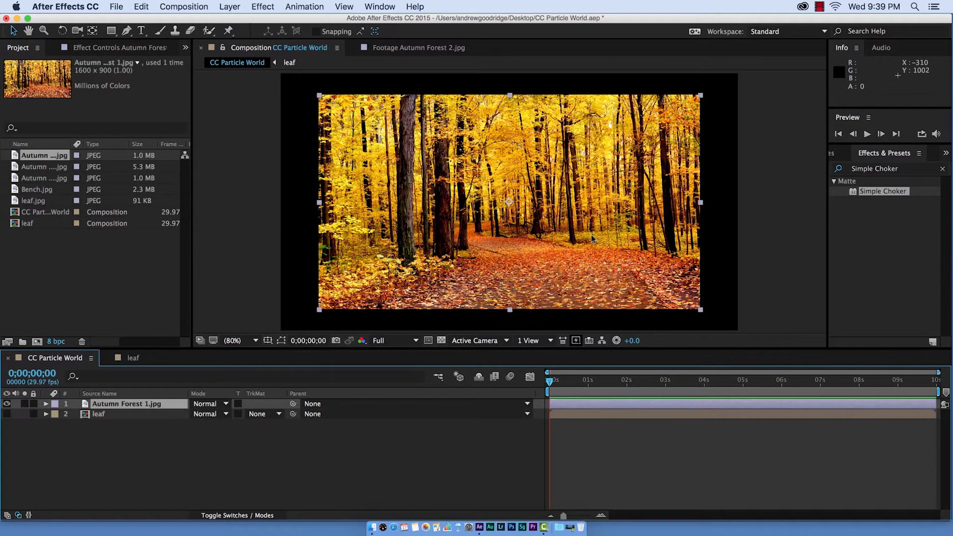
- Scale the Autumn Forest 1.jpg background layer to fill the composition frame
scroll(718, 288, down, 2)
drag(628, 269, 654, 290)
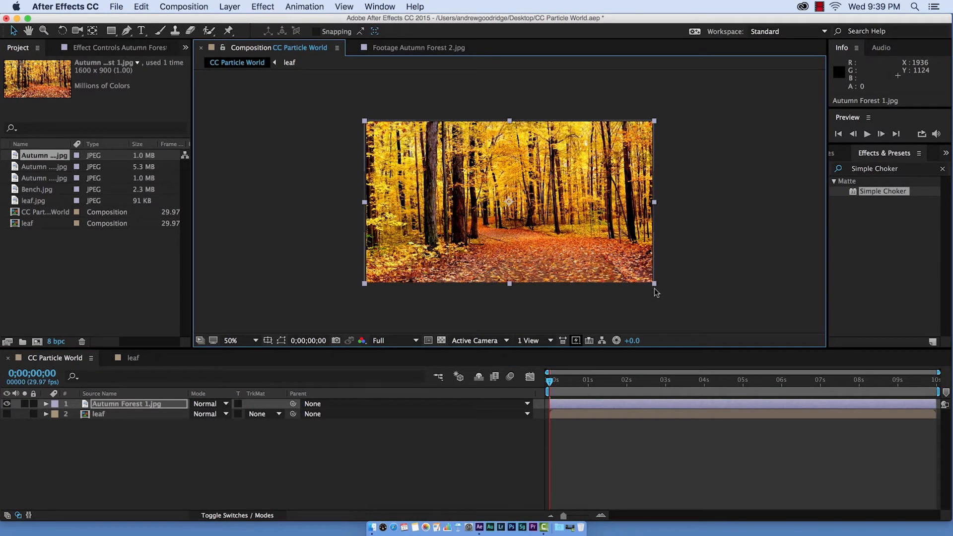
click(233, 234)
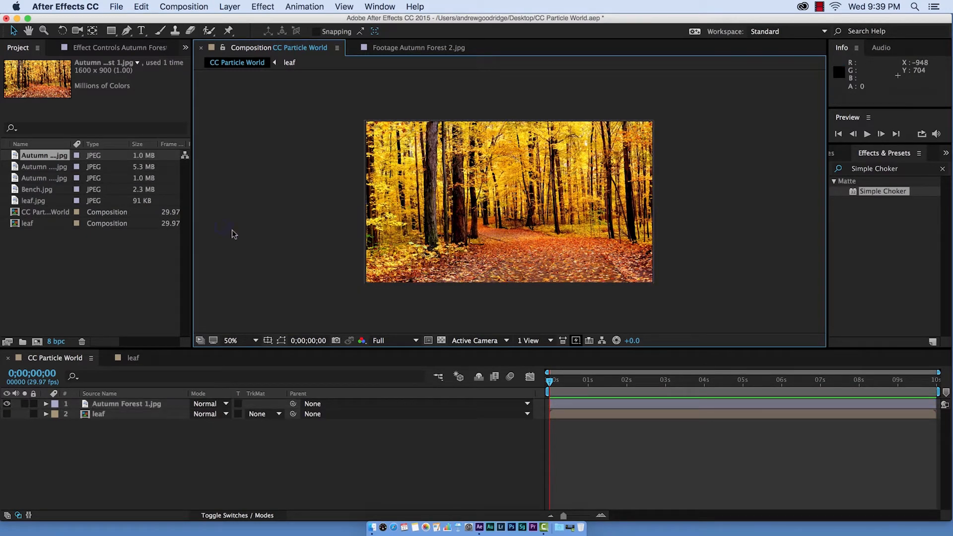
click(249, 340)
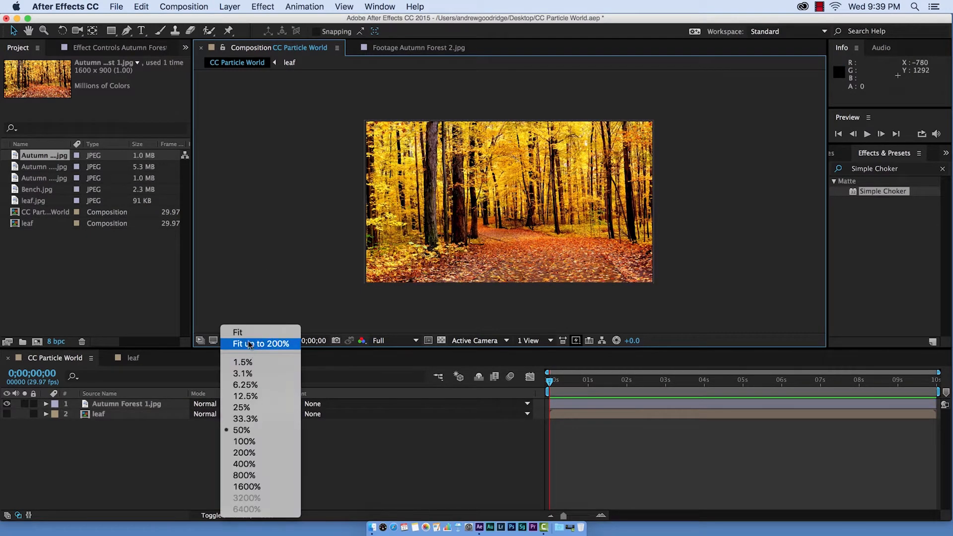
click(249, 344)
- Create a new black solid layer named Particles at composition size
click(240, 6)
mouse_move(263, 21)
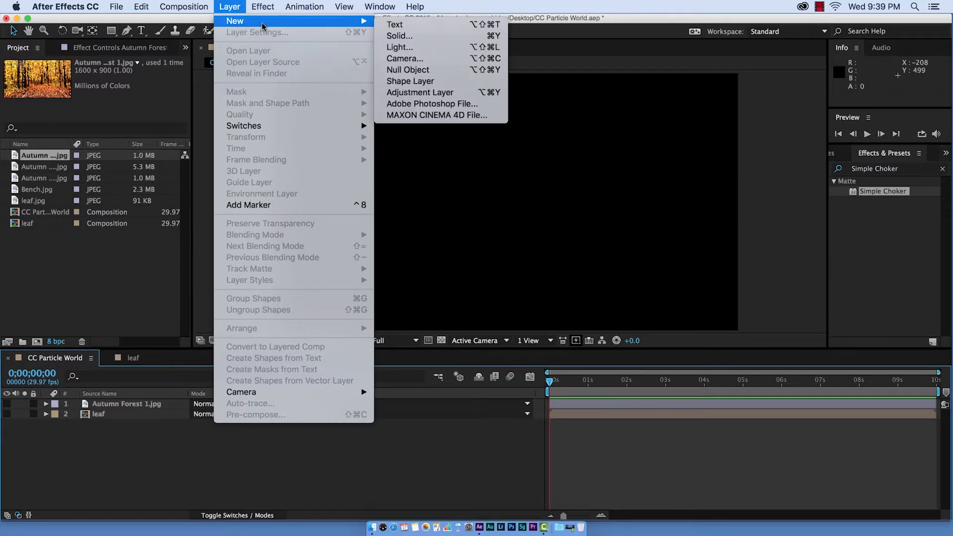
click(407, 36)
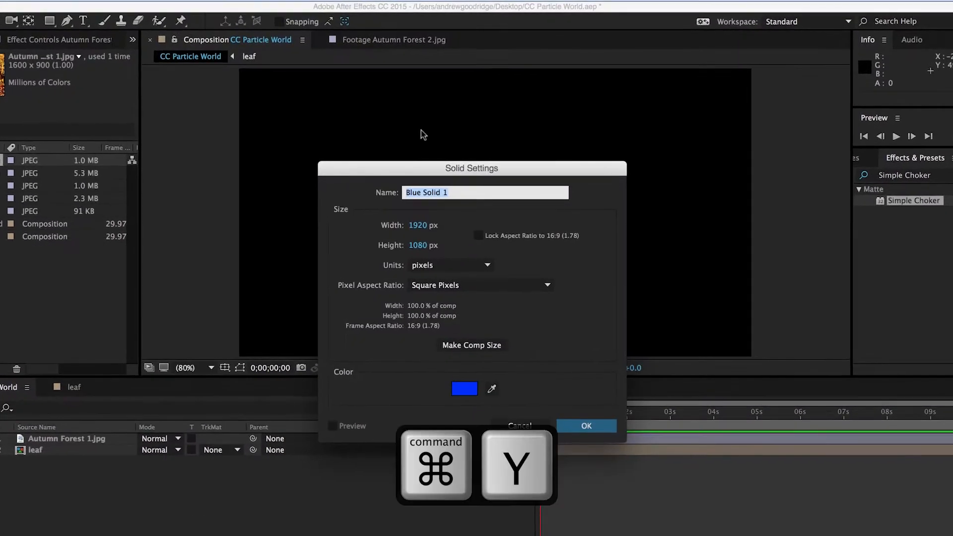
text(Particles)
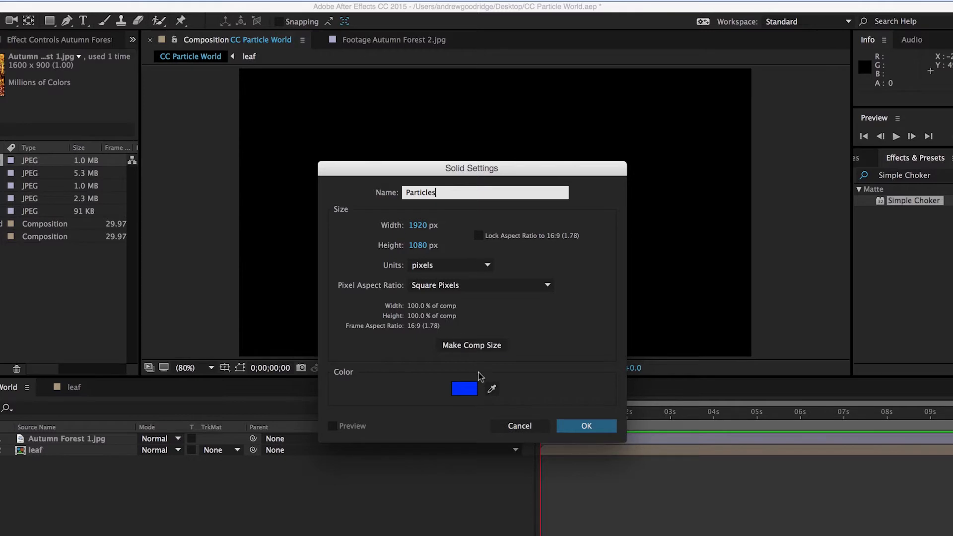
click(464, 388)
mouse_move(701, 357)
mouse_down()
mouse_move(723, 379)
mouse_move(834, 429)
mouse_up()
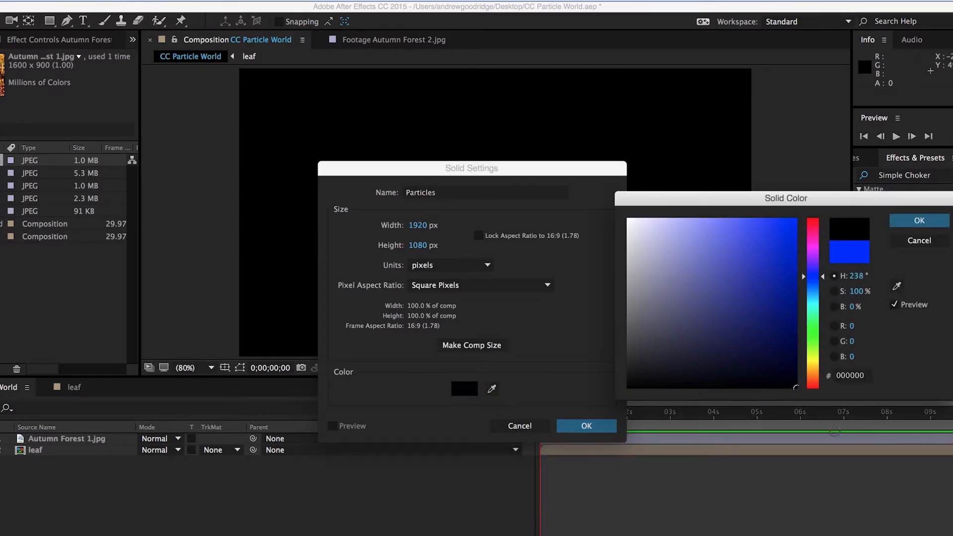
click(865, 183)
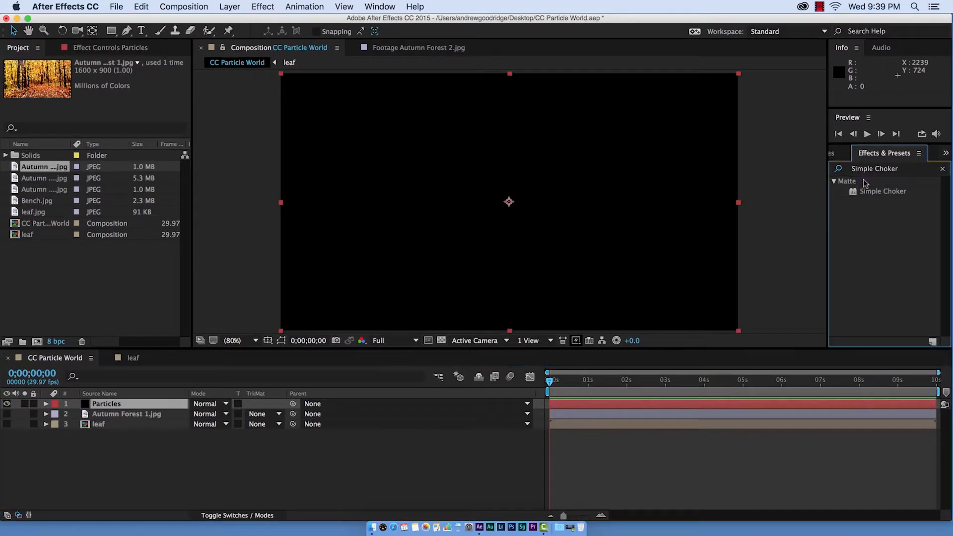
- Search the effects for CC Particle World and apply it to the Particles layer
click(900, 170)
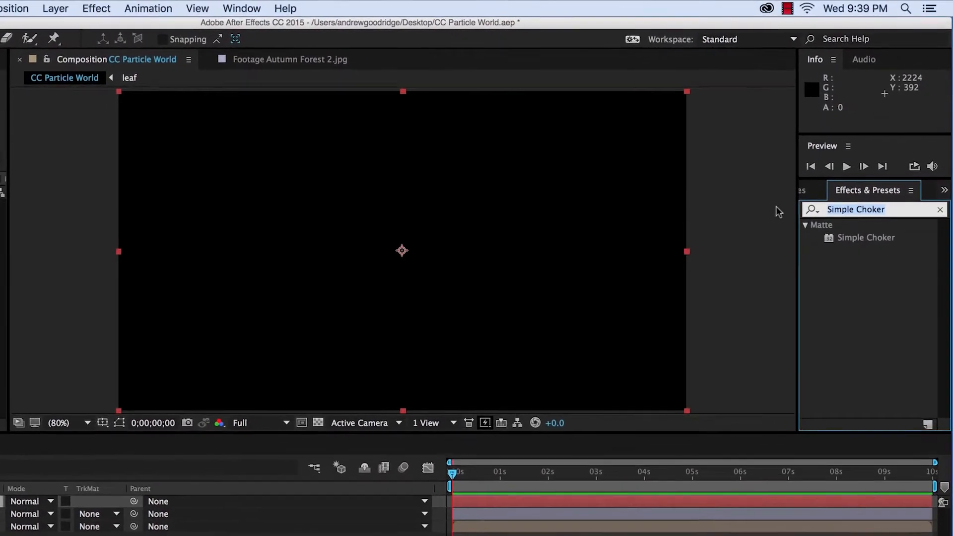
text(CC Particl)
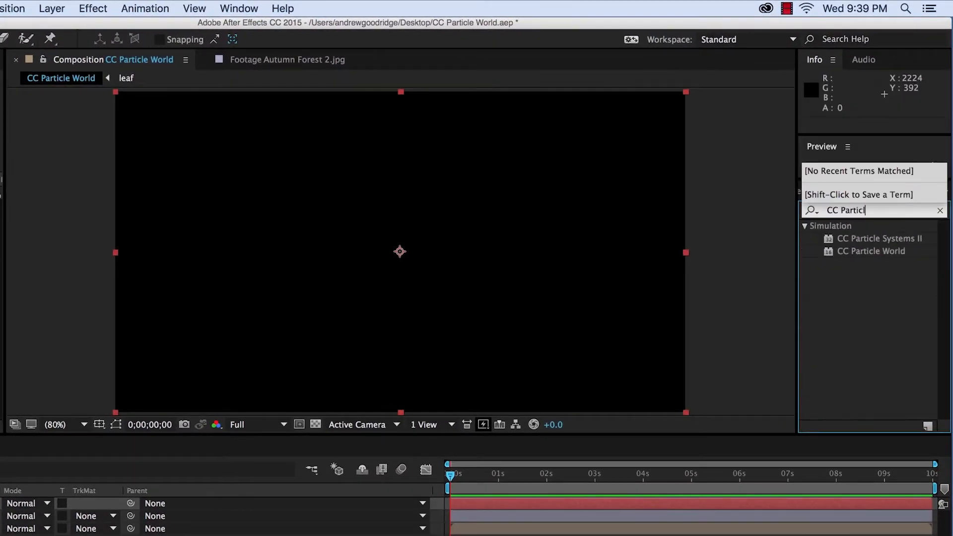
text(e World)
drag(912, 244, 141, 403)
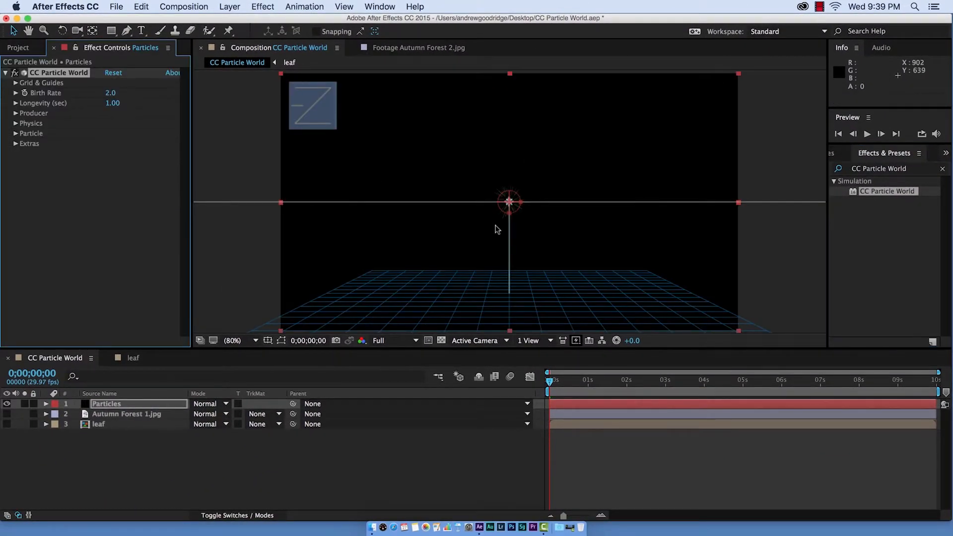
- Preview the particle emission and inspect the effect's Grid & Guides display options
drag(550, 387, 580, 383)
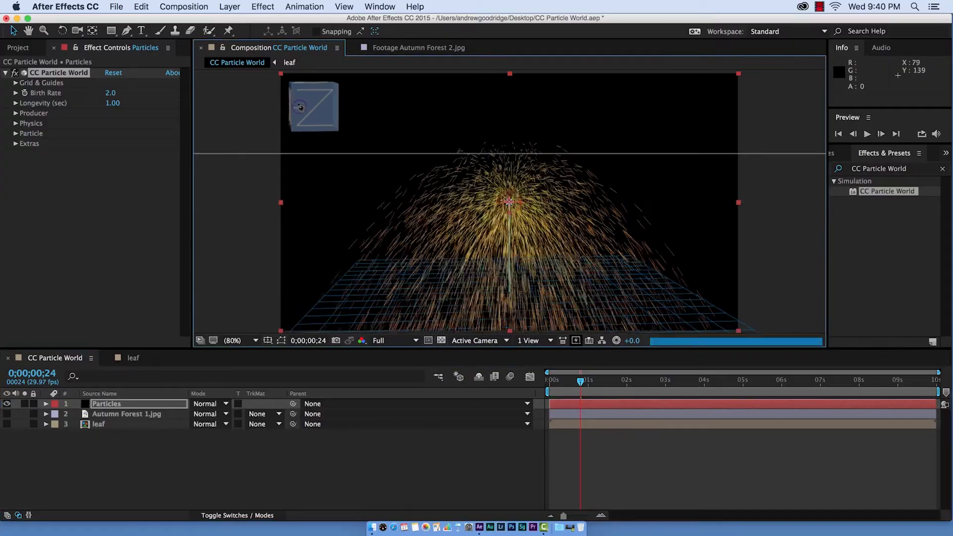
drag(308, 112, 350, 104)
click(16, 82)
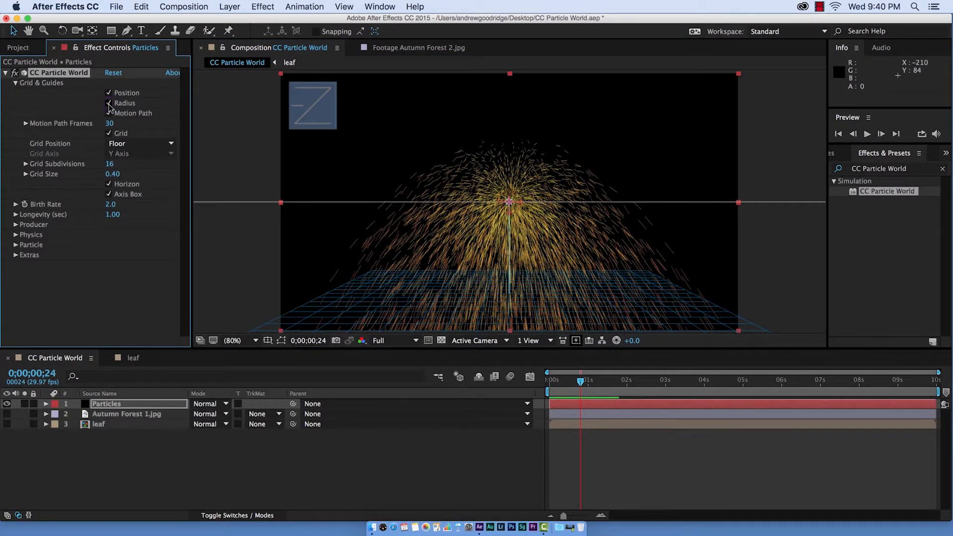
click(109, 114)
click(109, 113)
click(109, 191)
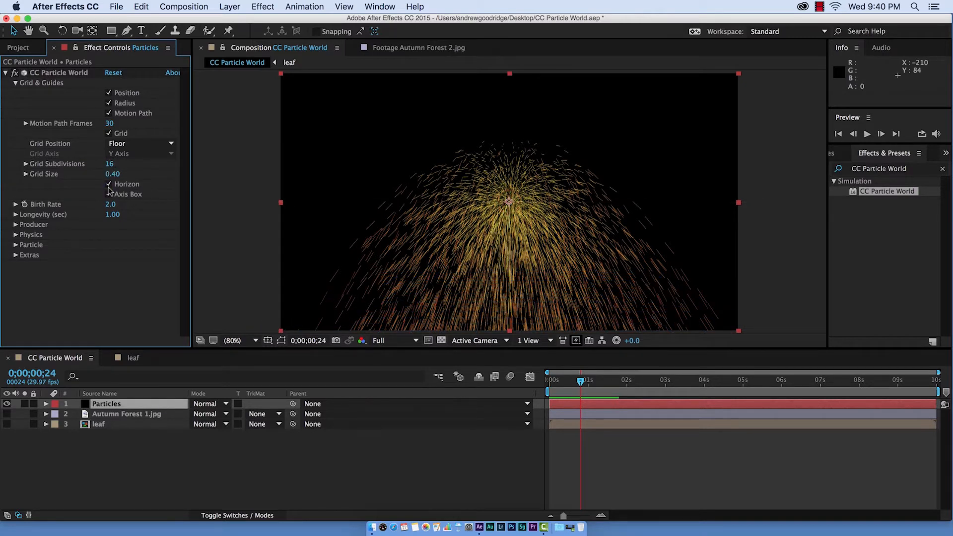
click(15, 83)
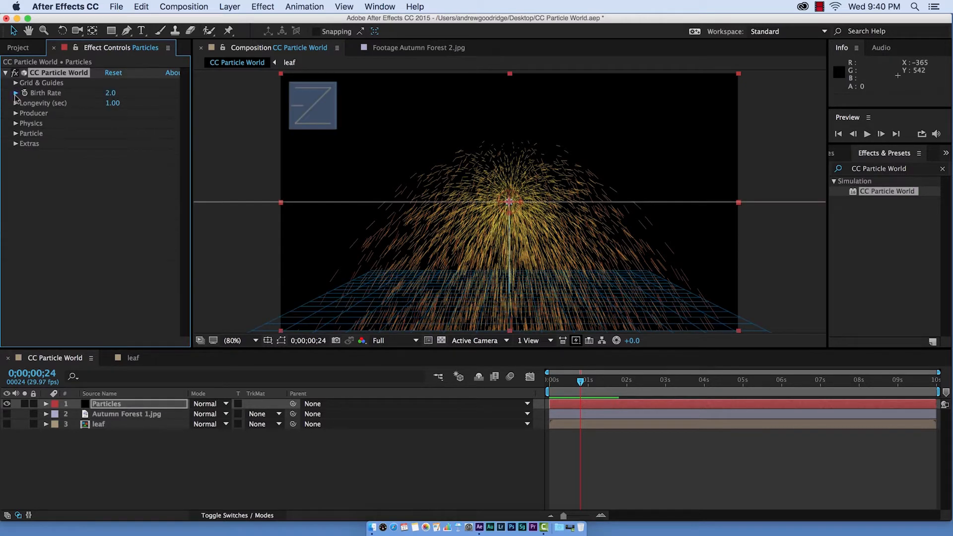
- Set the particle Longevity to 1.87 seconds after trying a higher Birth Rate
click(15, 93)
drag(46, 110, 56, 109)
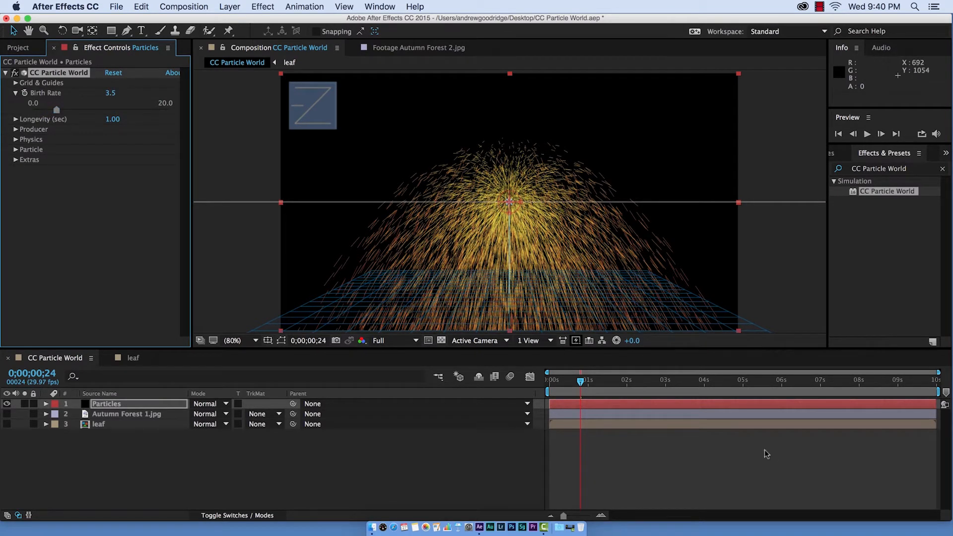
click(16, 119)
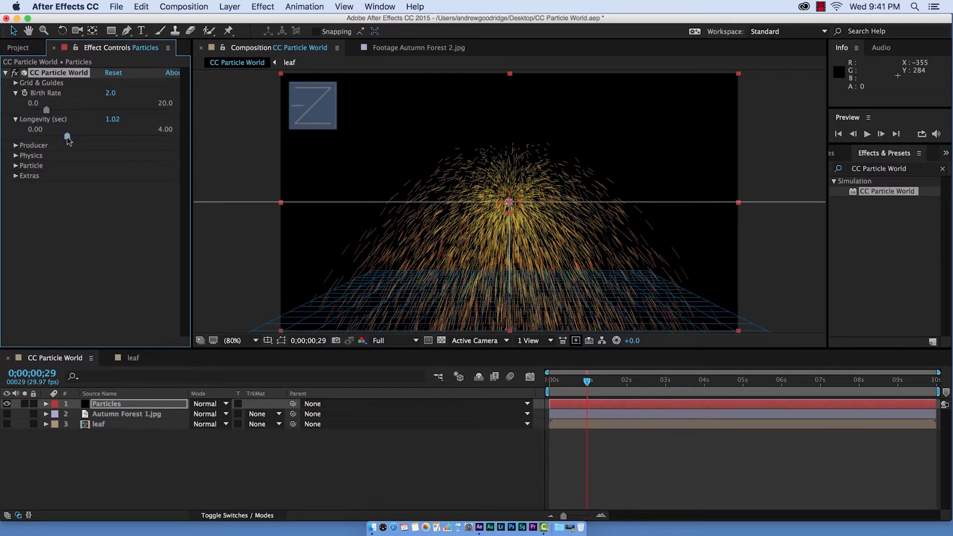
drag(68, 139, 141, 140)
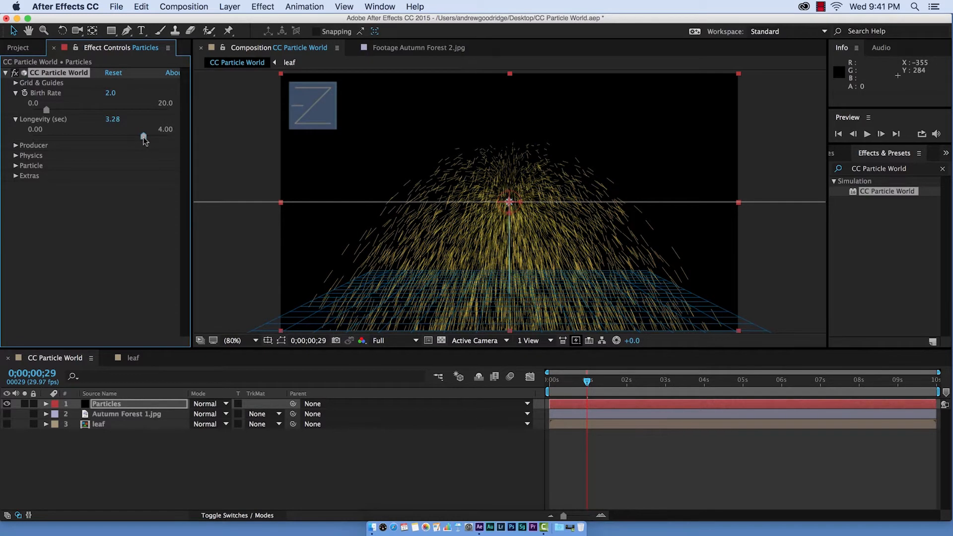
- Widen the Producer emitter to Radius X 1.065, Radius Y 0.755 and Radius Z 0.735
click(16, 113)
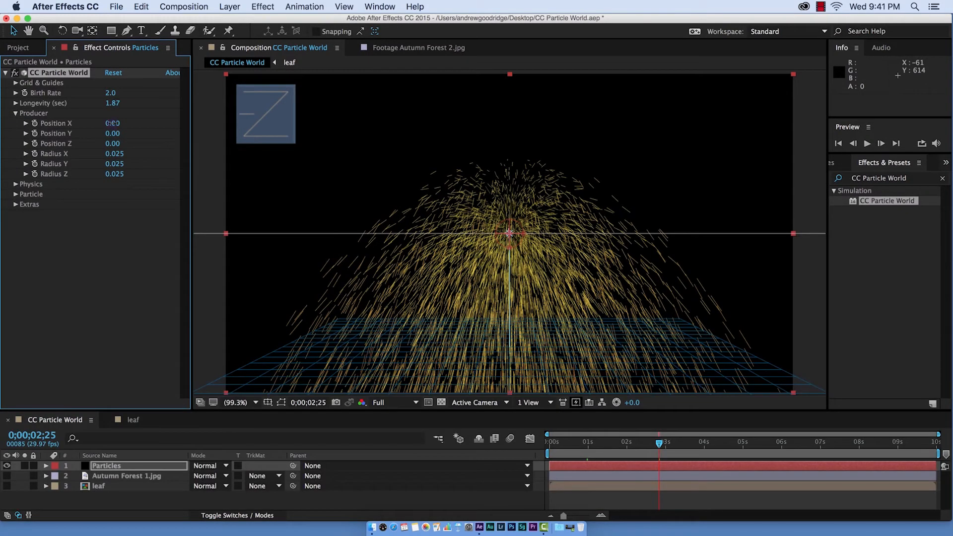
drag(113, 123, 155, 141)
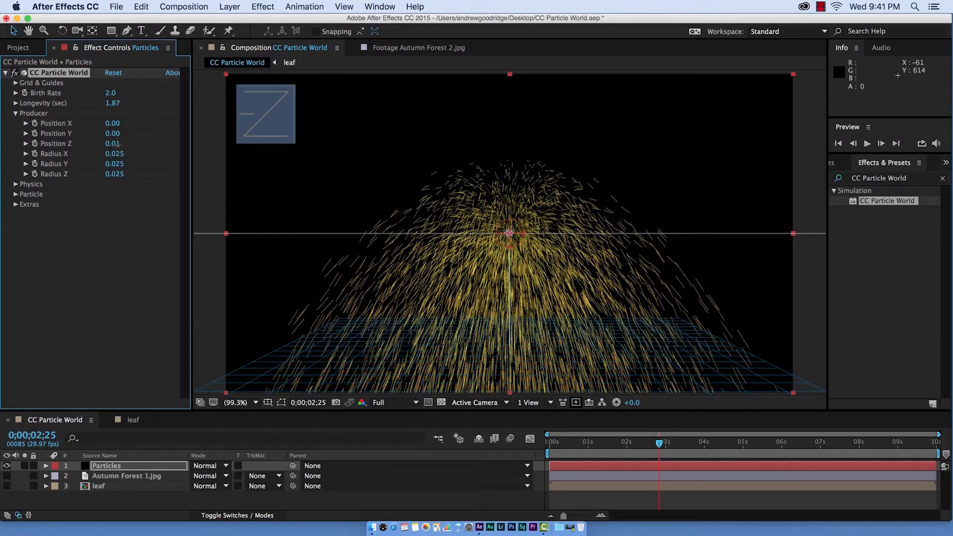
drag(117, 145, 117, 145)
drag(131, 182, 185, 201)
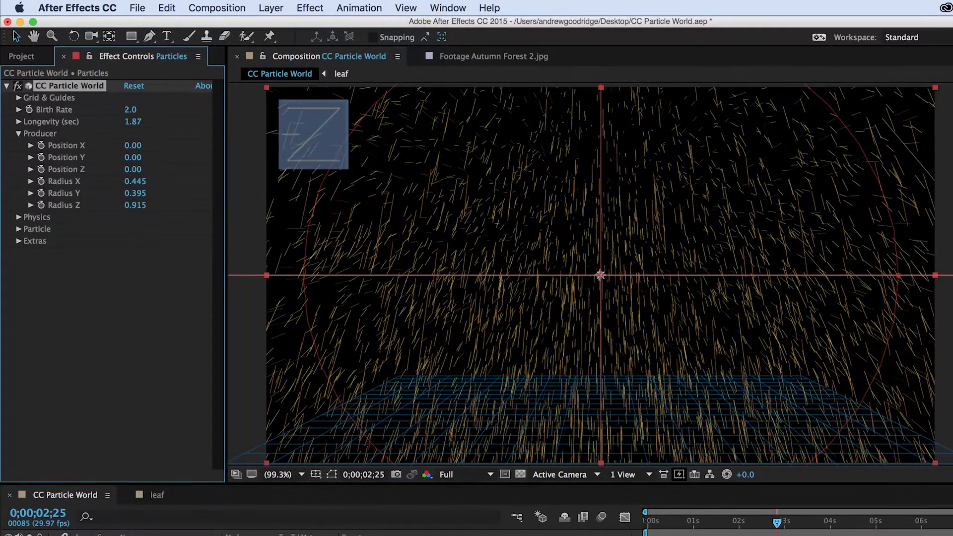
drag(777, 523, 743, 525)
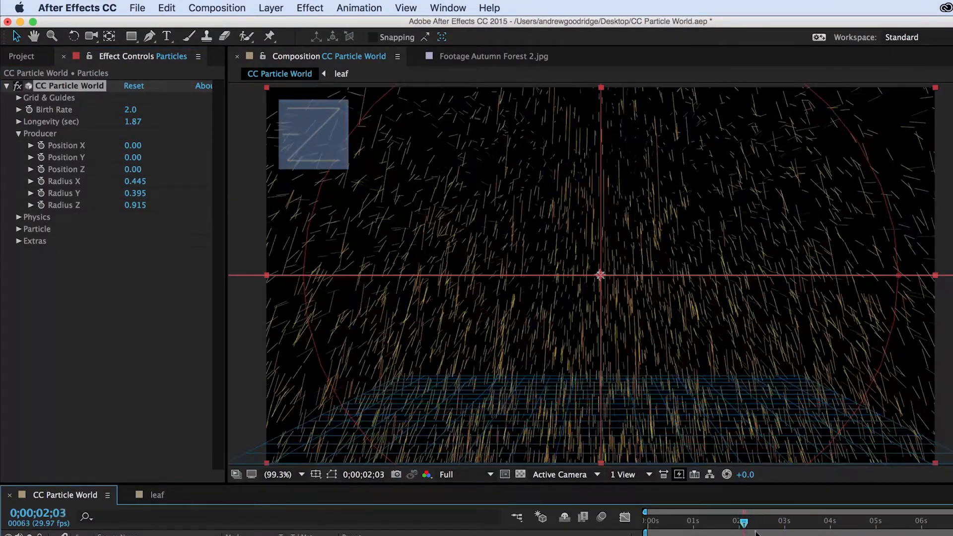
click(144, 203)
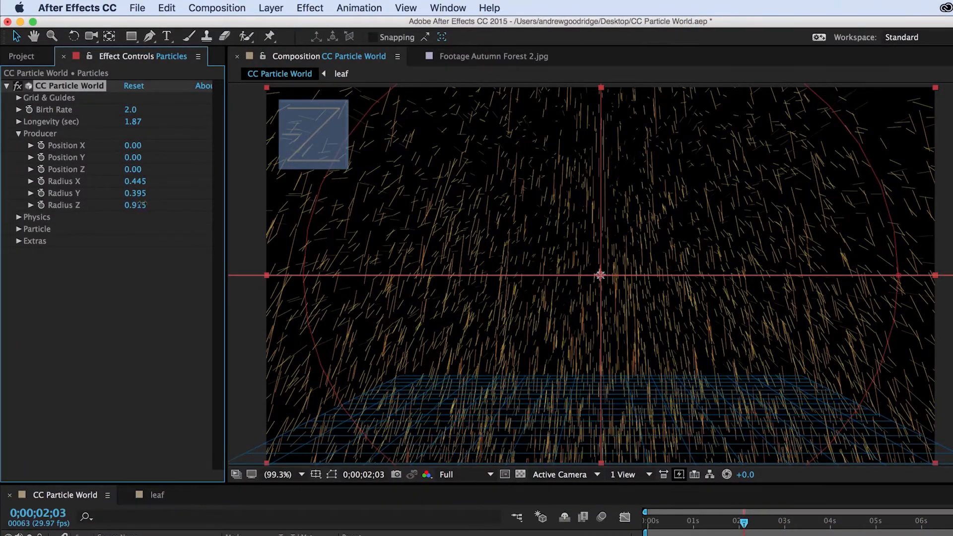
- Set the Physics animation type to Direction Axis
click(167, 228)
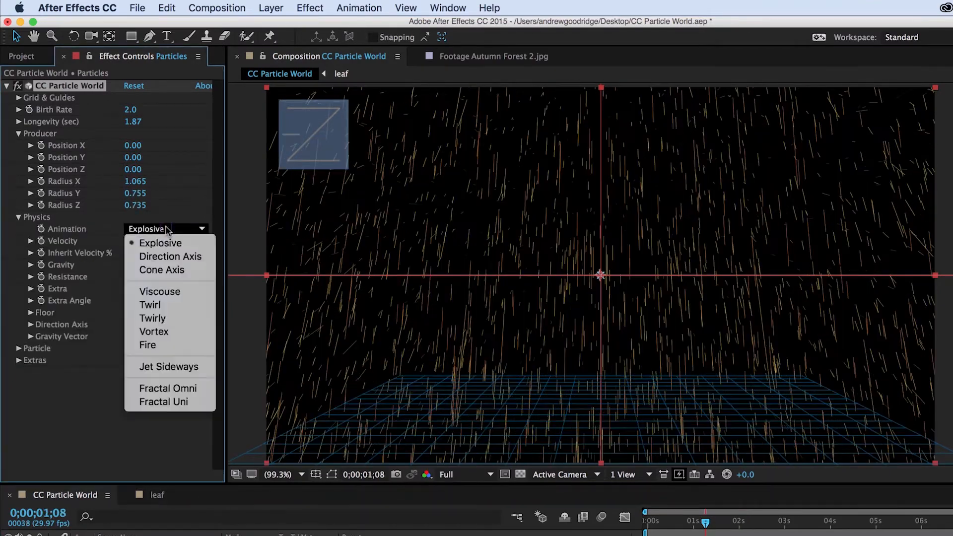
click(169, 256)
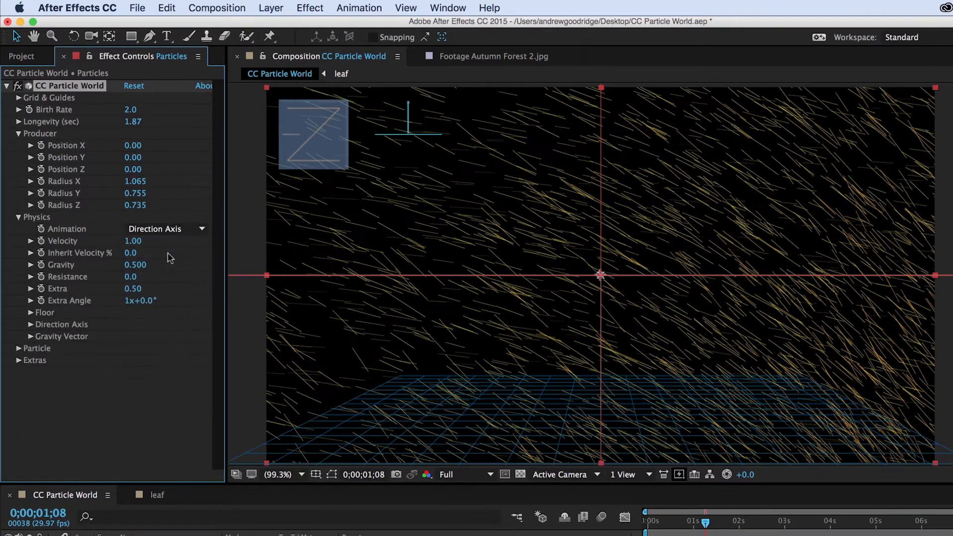
drag(711, 516, 692, 522)
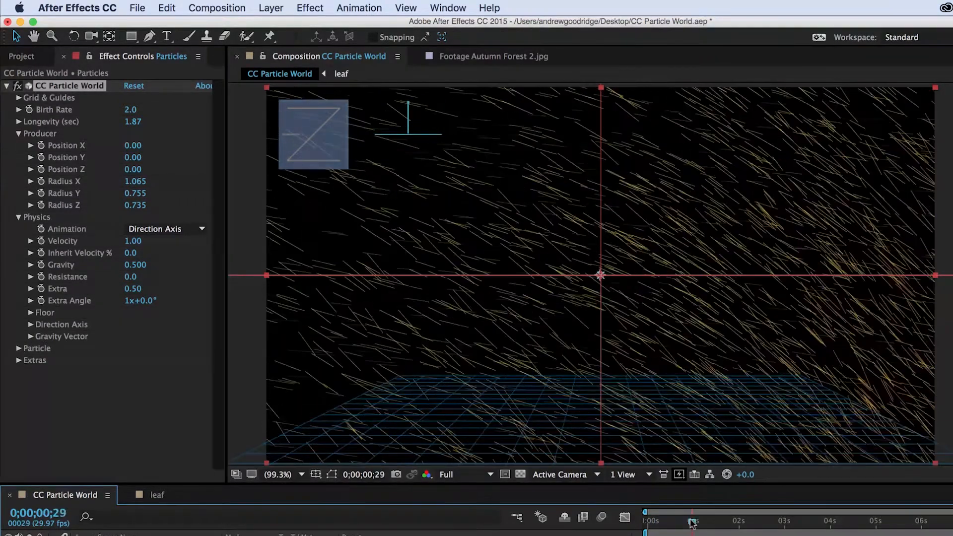
- Set the Physics Velocity to 0.54 and Gravity to -0.250
click(136, 245)
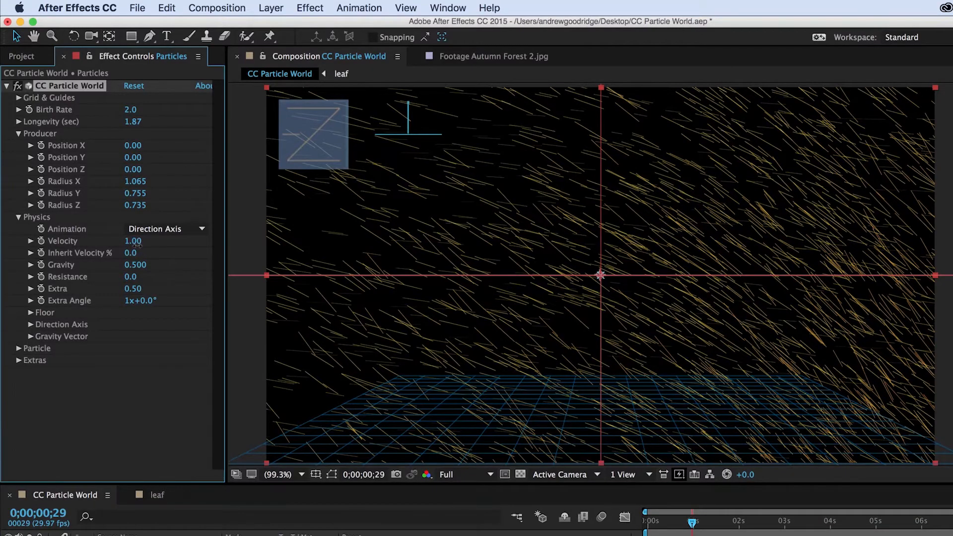
drag(137, 245, 3, 241)
click(137, 245)
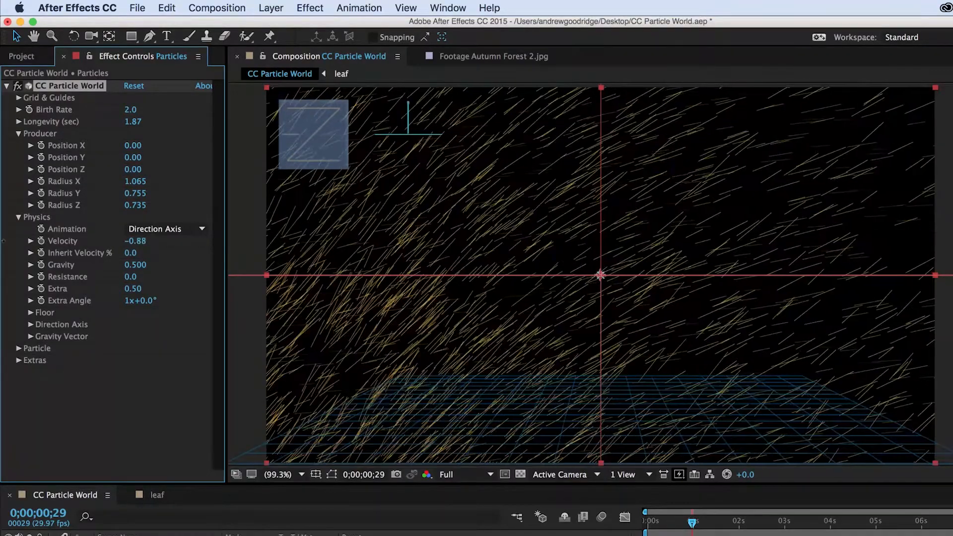
drag(691, 522, 748, 527)
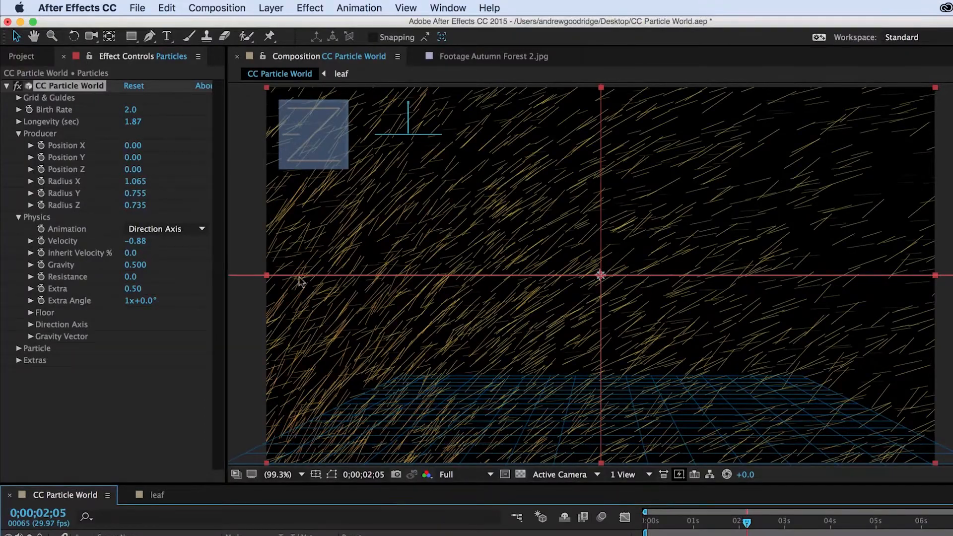
drag(130, 242, 226, 244)
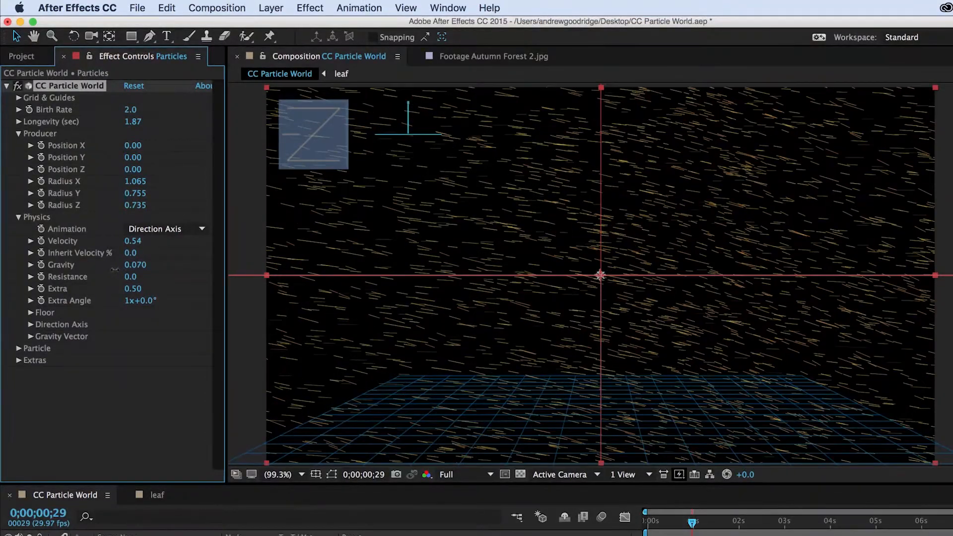
drag(693, 523, 743, 525)
drag(135, 265, 112, 267)
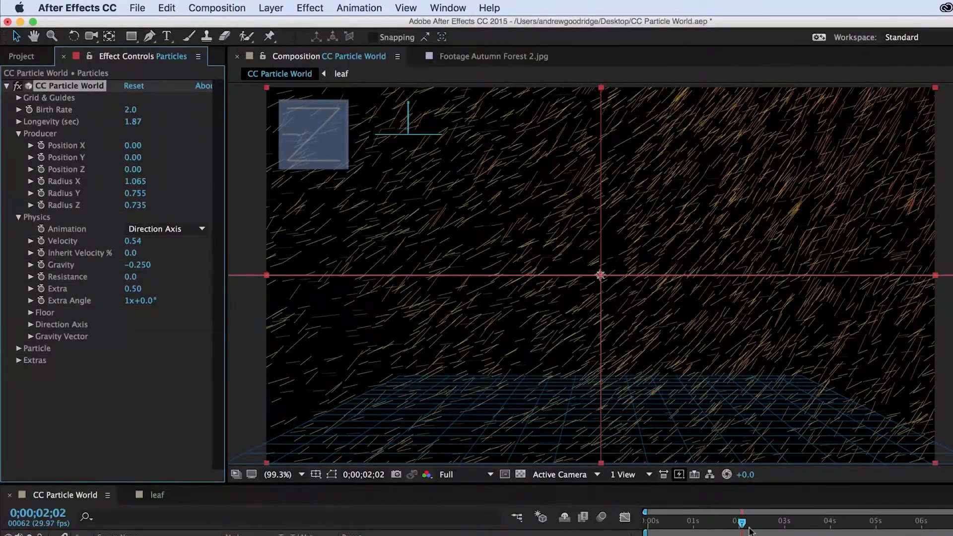
mouse_move(742, 524)
mouse_down()
mouse_move(781, 524)
mouse_move(747, 524)
mouse_up()
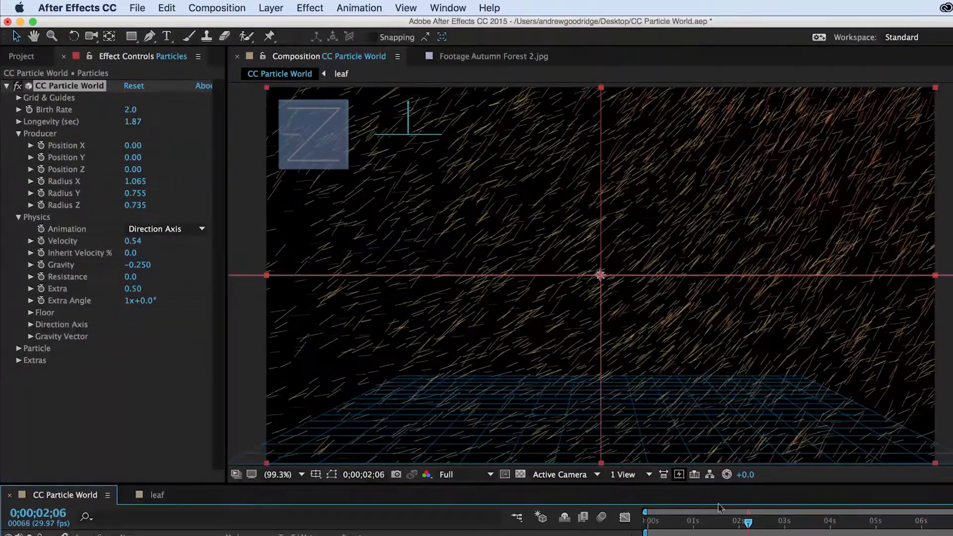
- Set the Physics Gravity to 0.100 and expand the Floor settings
drag(135, 266, 166, 274)
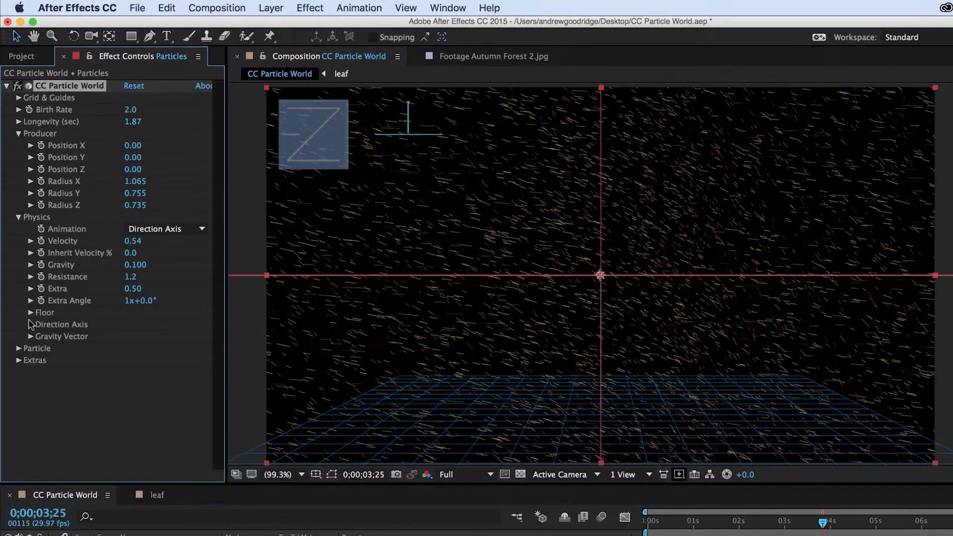
click(30, 312)
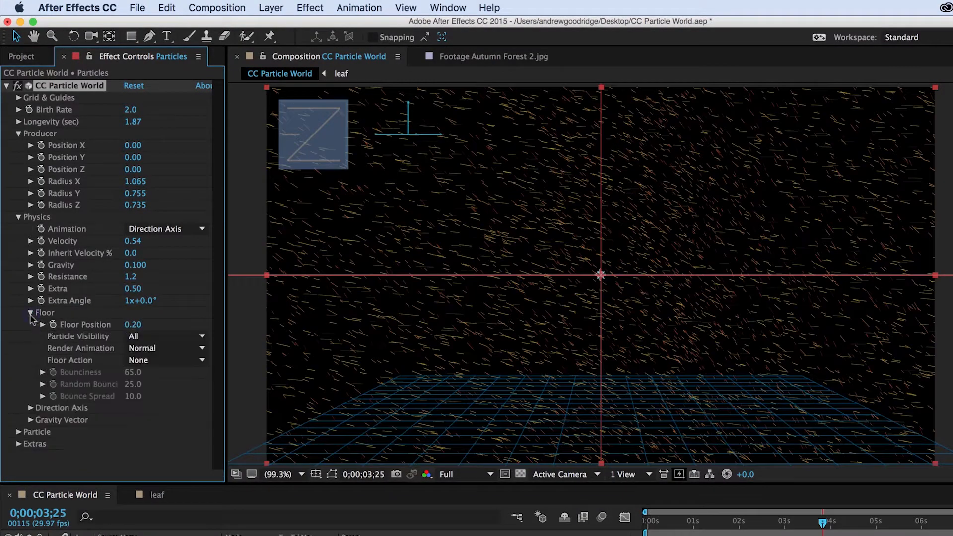
- Try setting the Floor Action to Ice and scrub the timeline to check the result
click(165, 350)
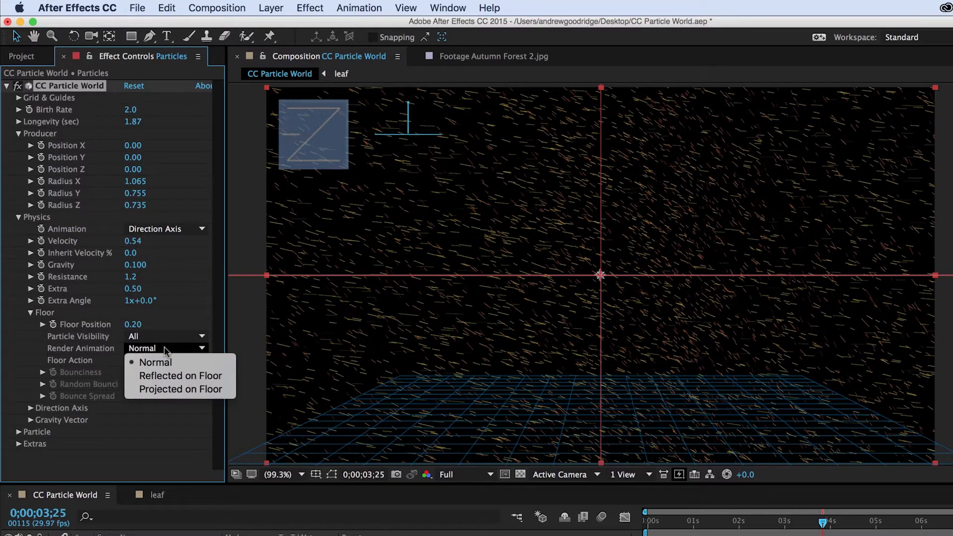
click(165, 349)
click(166, 360)
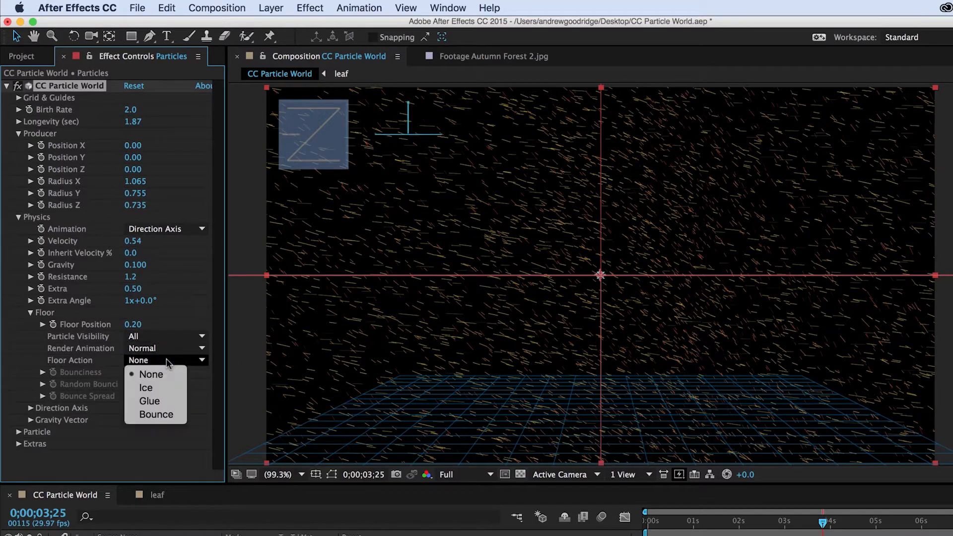
click(154, 387)
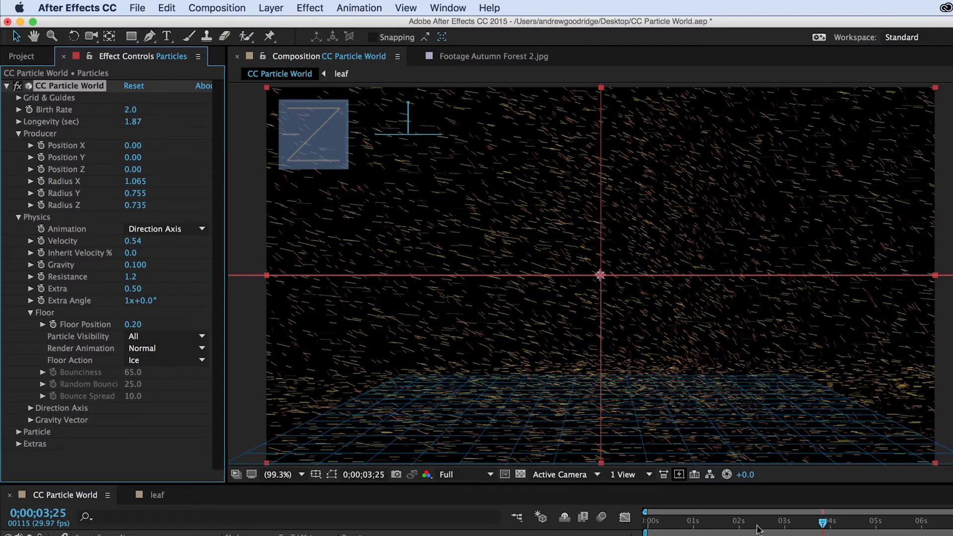
mouse_move(758, 526)
mouse_down()
mouse_move(668, 525)
mouse_move(785, 525)
mouse_move(741, 525)
mouse_up()
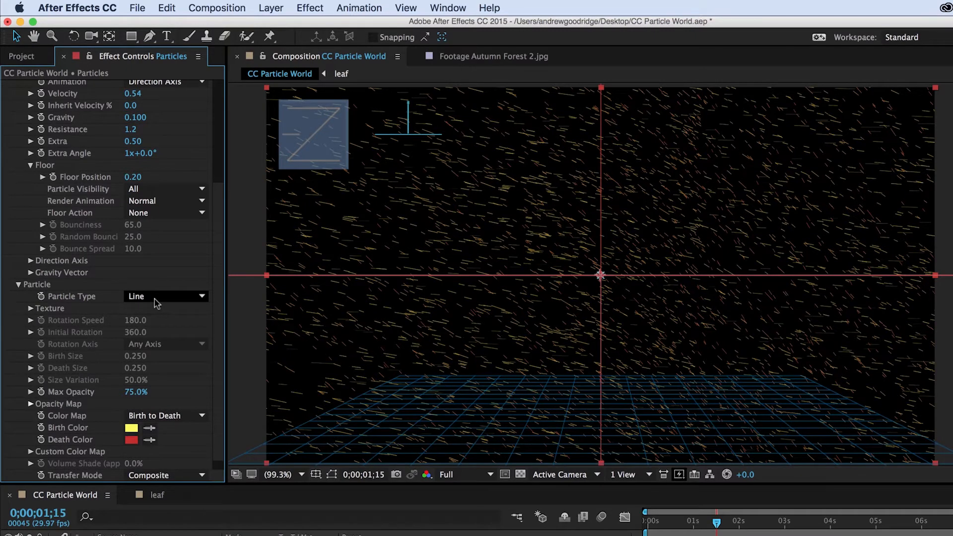
- Set the Particle Type to Textured QuadPolygon
click(155, 302)
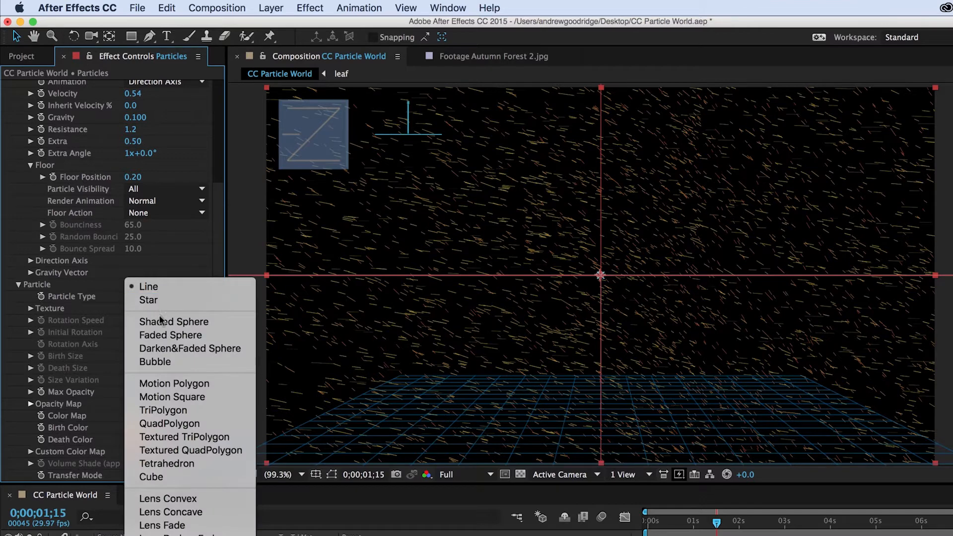
click(199, 450)
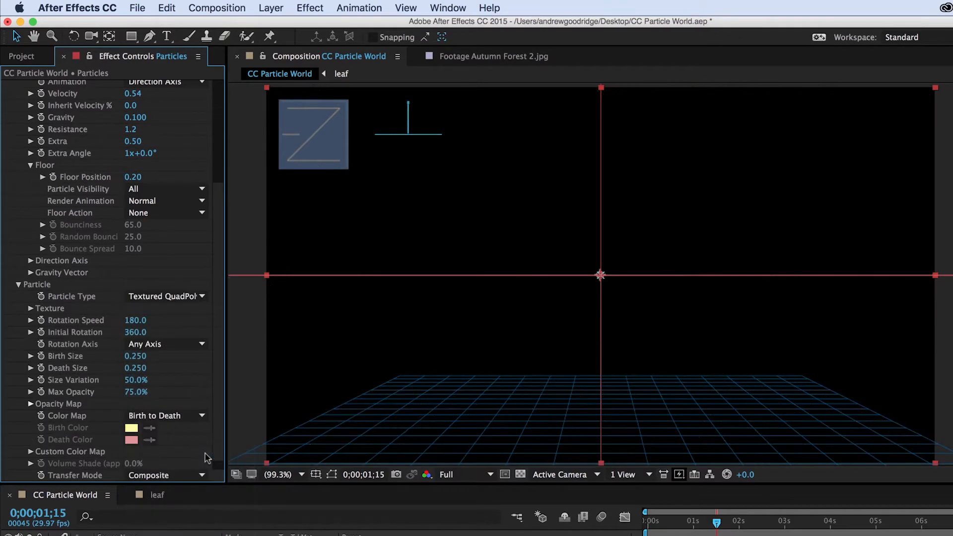
drag(720, 527, 648, 524)
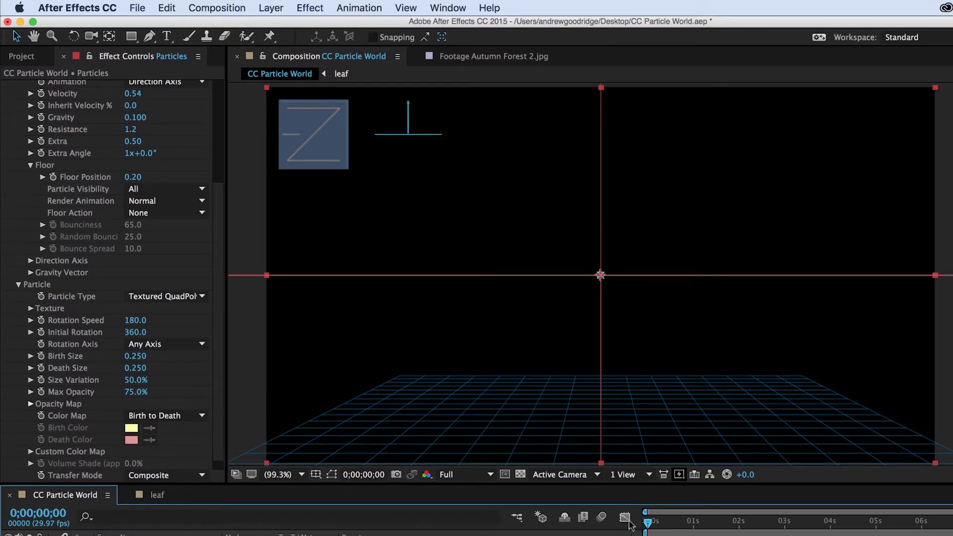
- Set the particle Texture Layer to the leaf layer
click(30, 308)
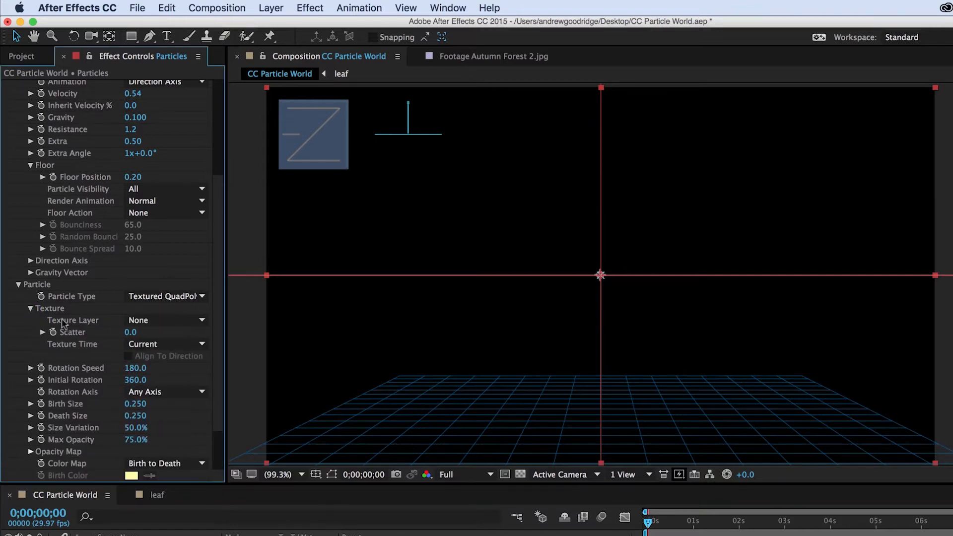
click(202, 320)
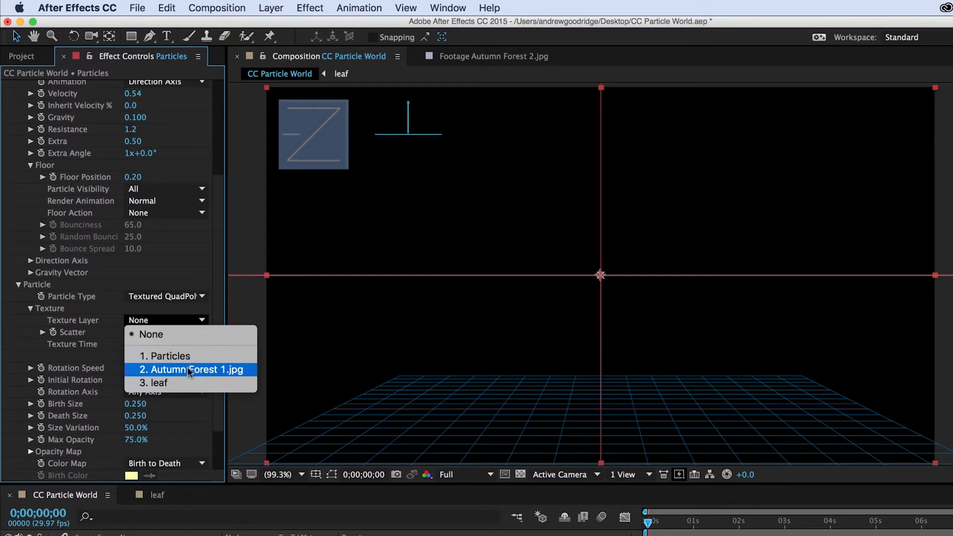
click(183, 382)
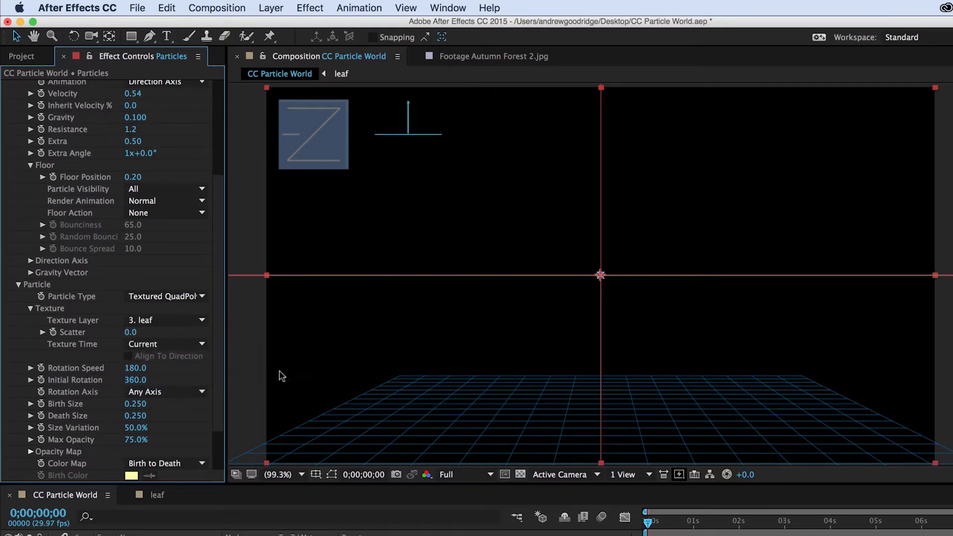
drag(653, 529, 809, 523)
- Set Birth Size to 0.310, Death Size to 0.330, Size Variation to 65% and Max Opacity to 100%
drag(133, 404, 155, 427)
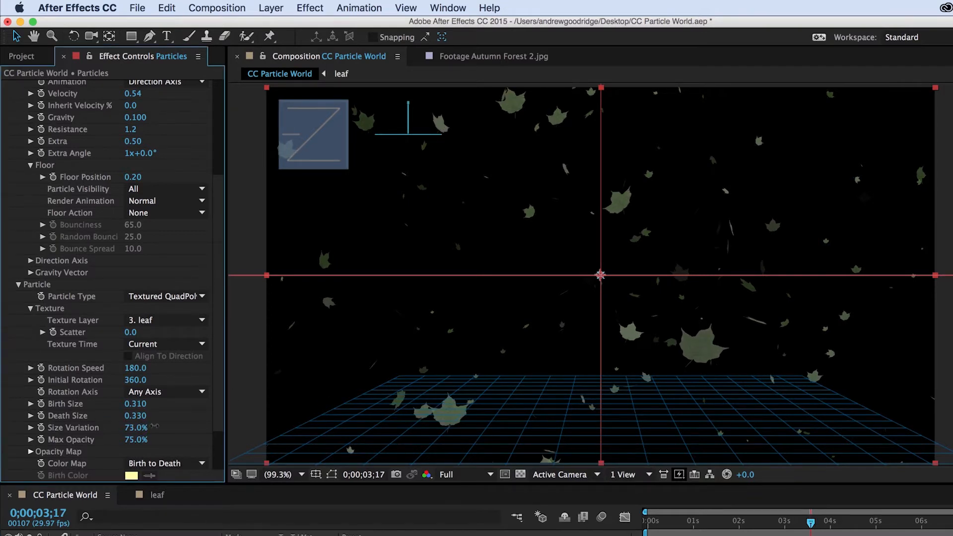
drag(155, 426, 155, 439)
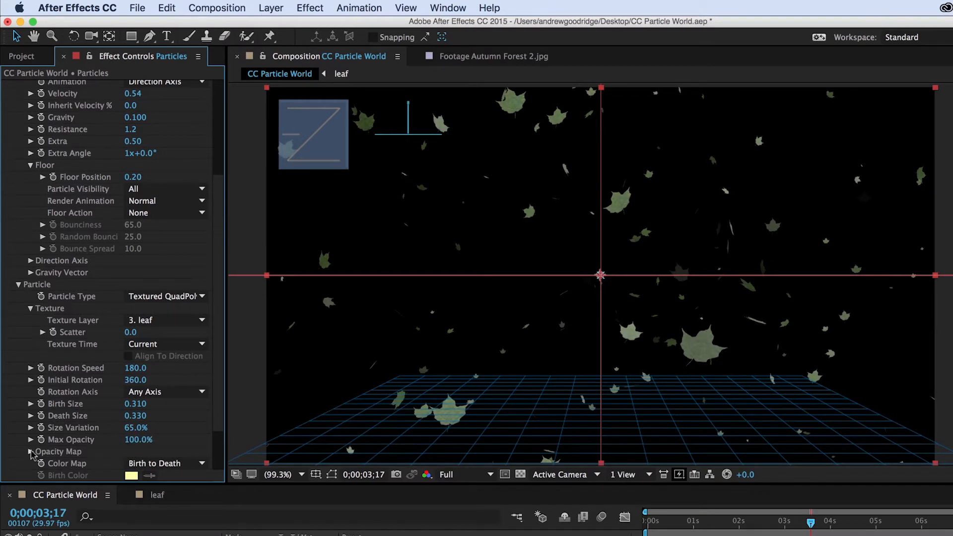
scroll(31, 452, down, 5)
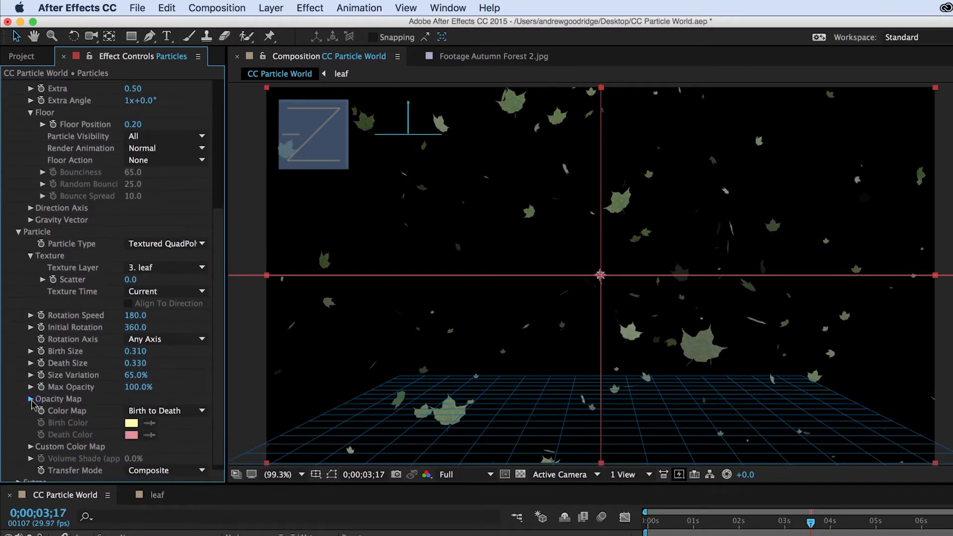
click(30, 399)
scroll(25, 419, down, 4)
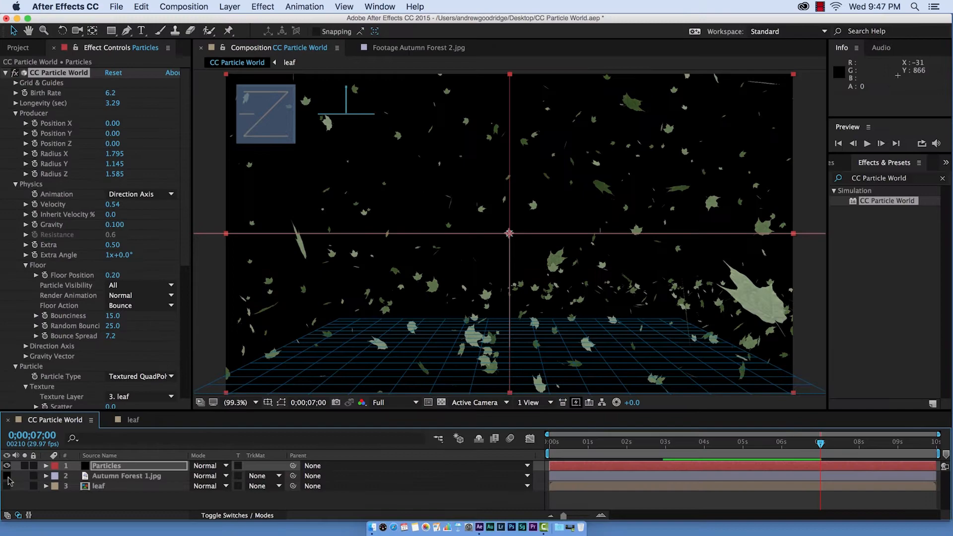
click(7, 476)
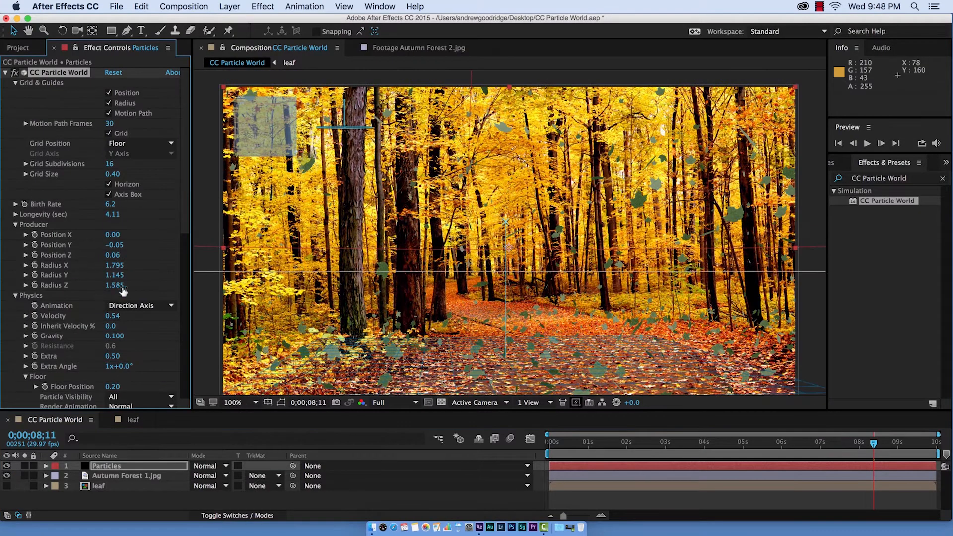
- Set the Producer Radius Z to 1.725 and preview the animation
mouse_move(123, 290)
mouse_down()
mouse_move(139, 286)
mouse_move(131, 289)
mouse_up()
key(space)
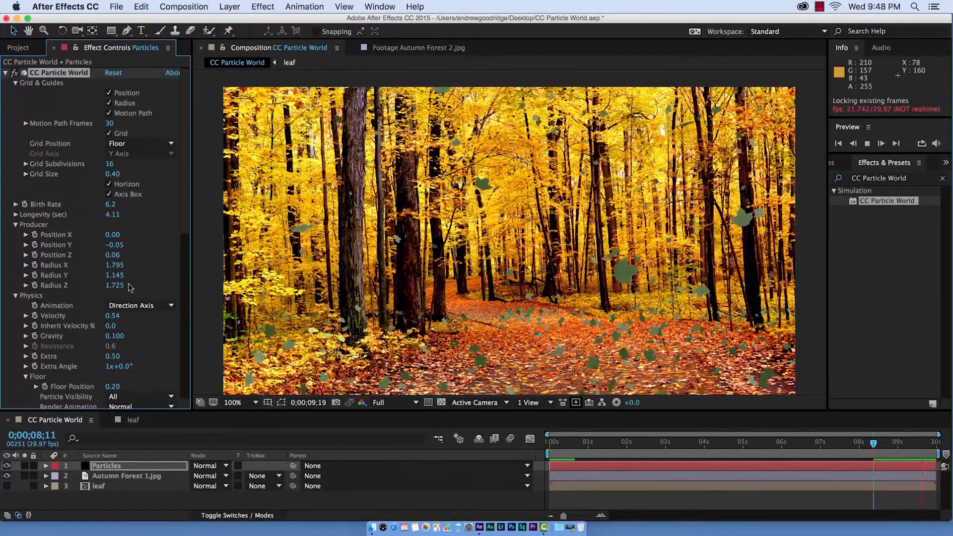
key(space)
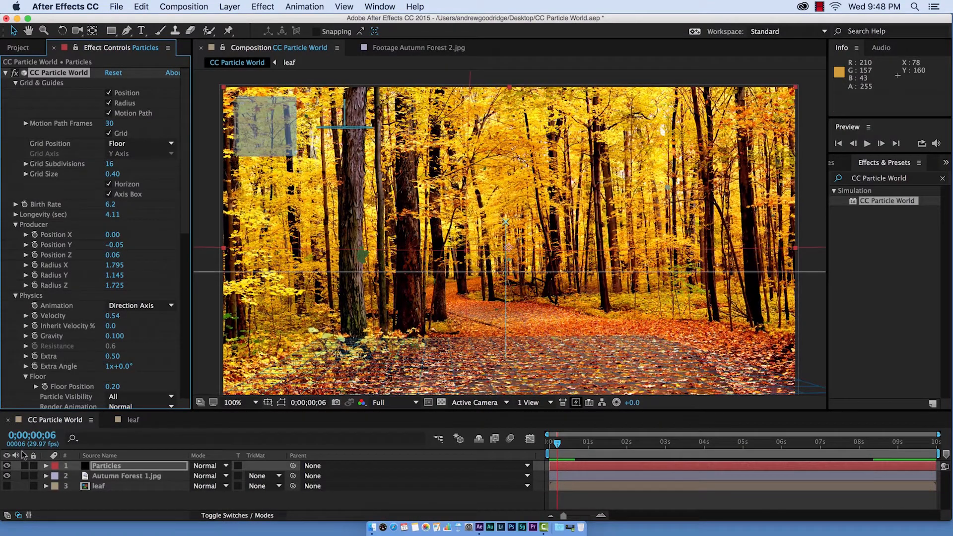
- Open the leaf composition from the timeline
click(109, 93)
click(109, 93)
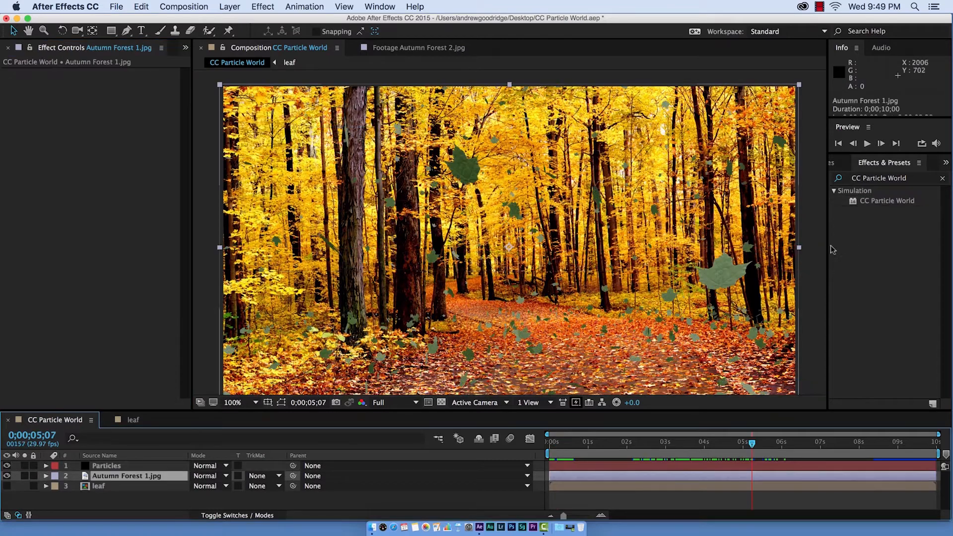
double_click(91, 488)
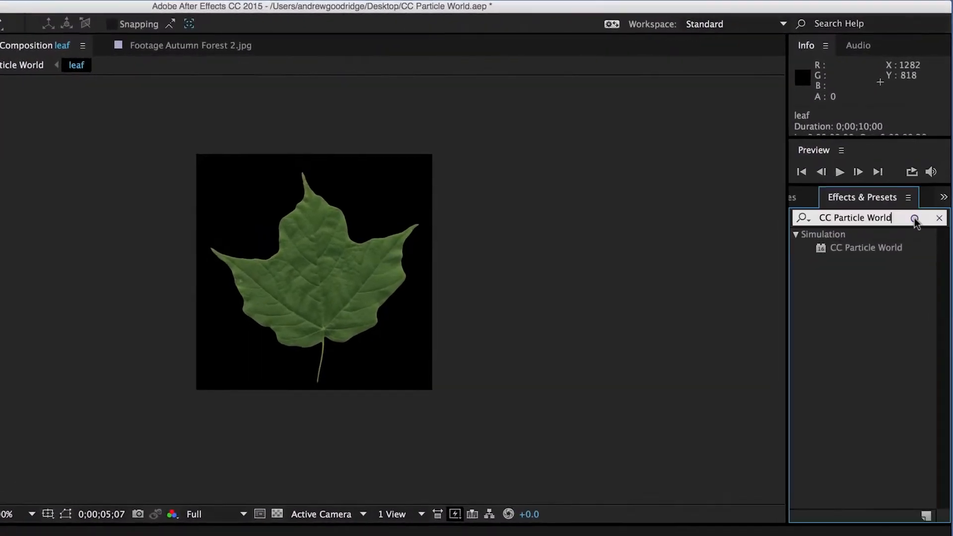
- Search for the Tint effect and apply it to the leaf image layer
click(924, 178)
text(Tint)
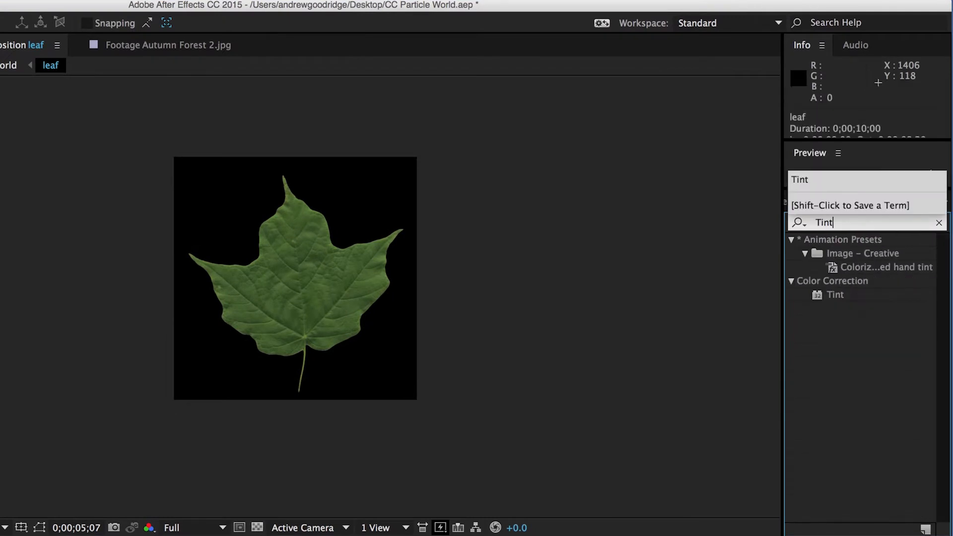
drag(838, 296, 405, 431)
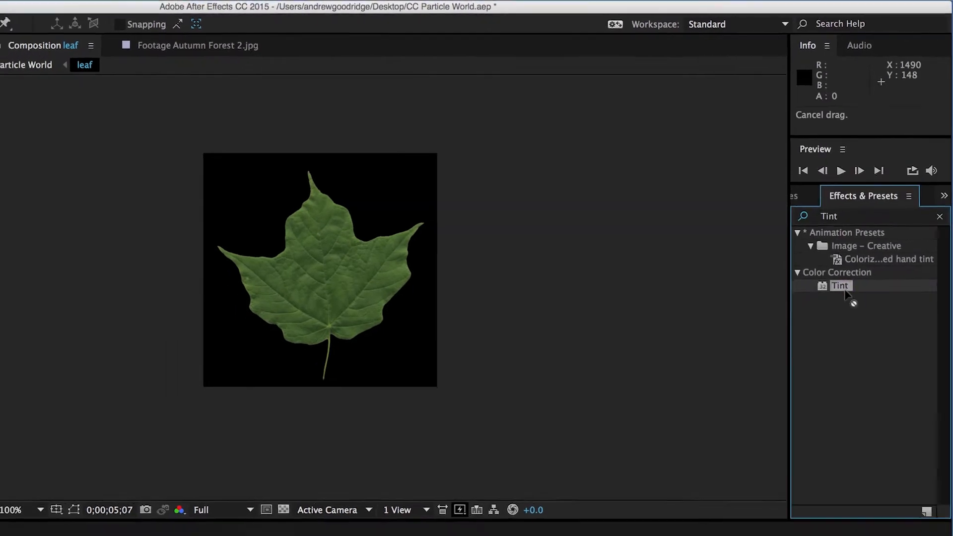
drag(536, 344, 101, 487)
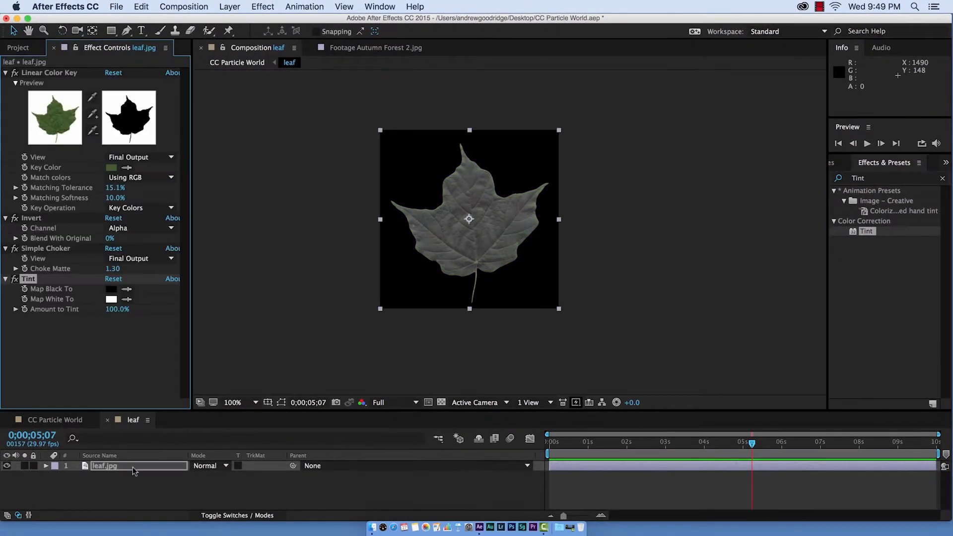
- Set the Tint's Map Black To colour to B48500
key(period)
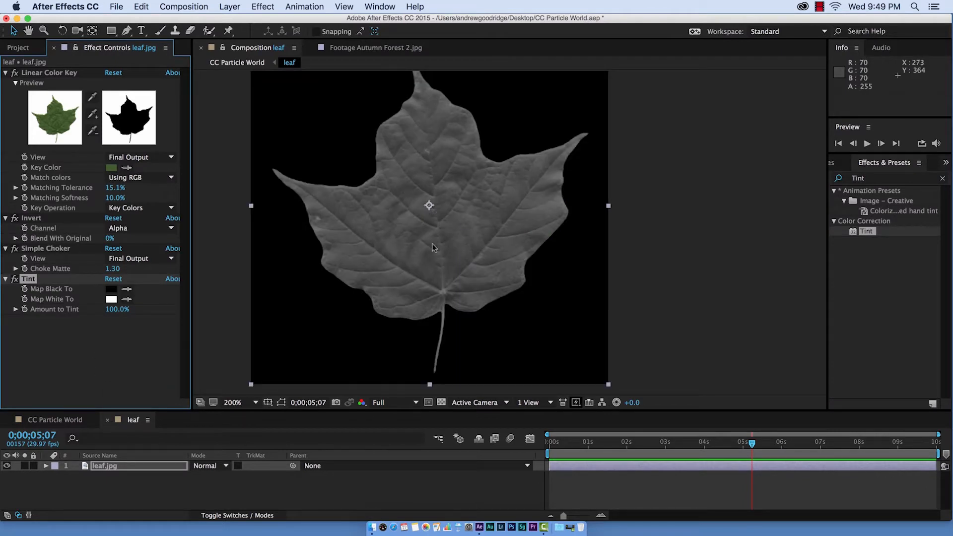
click(110, 290)
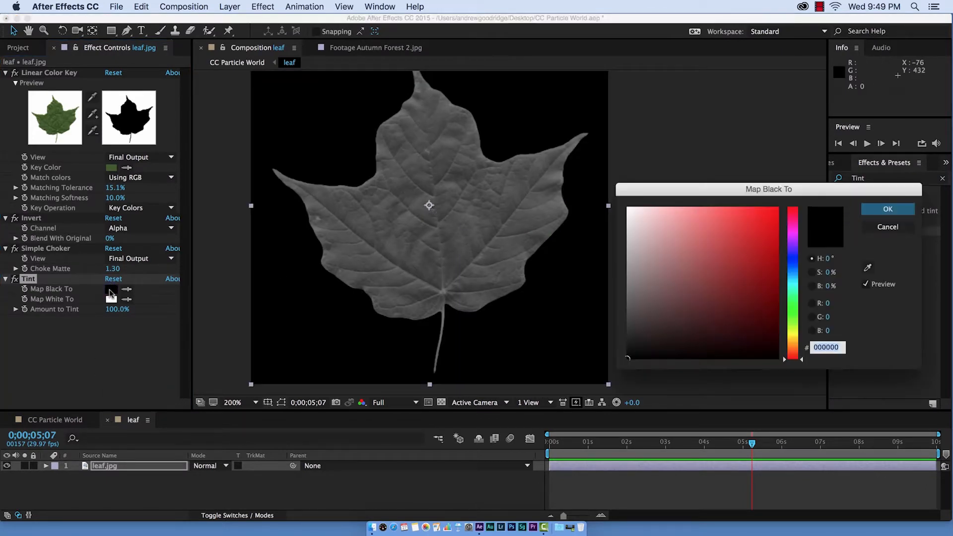
click(794, 339)
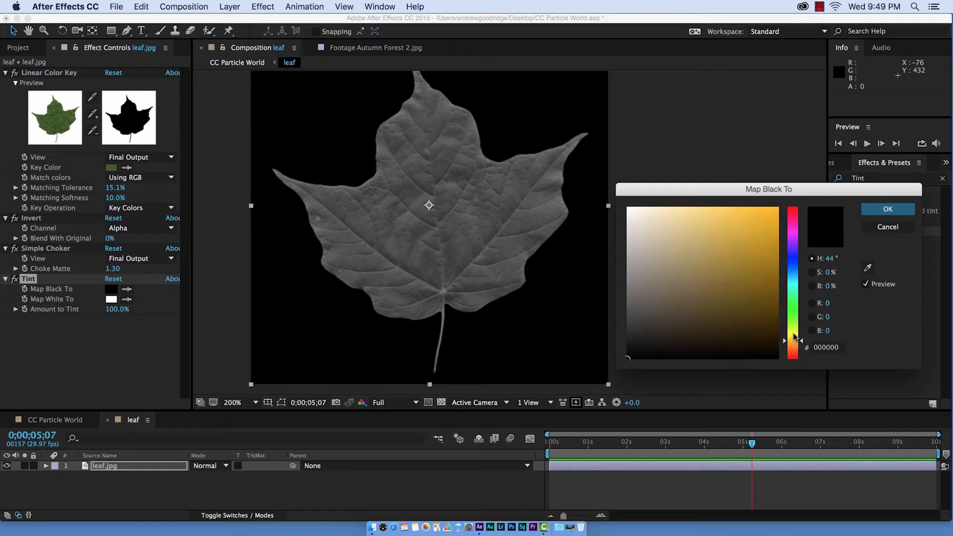
drag(765, 274, 795, 251)
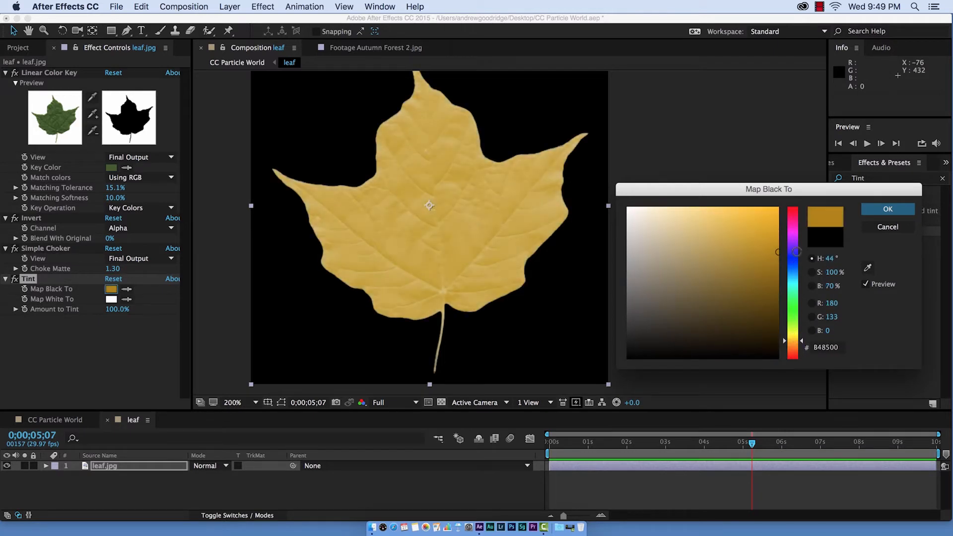
click(887, 209)
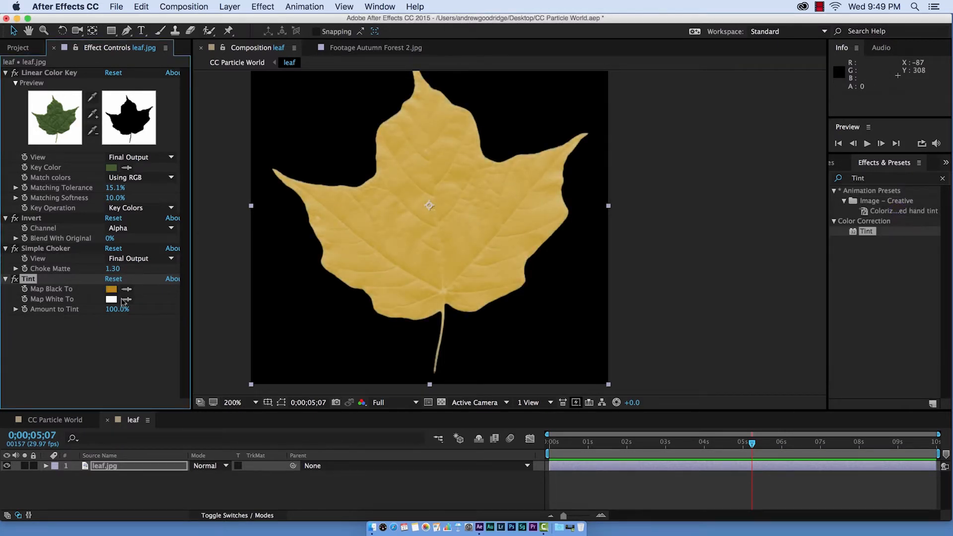
- Set the Tint's Map White To colour to 49370A and lower the Amount to Tint
click(111, 299)
drag(796, 349, 799, 335)
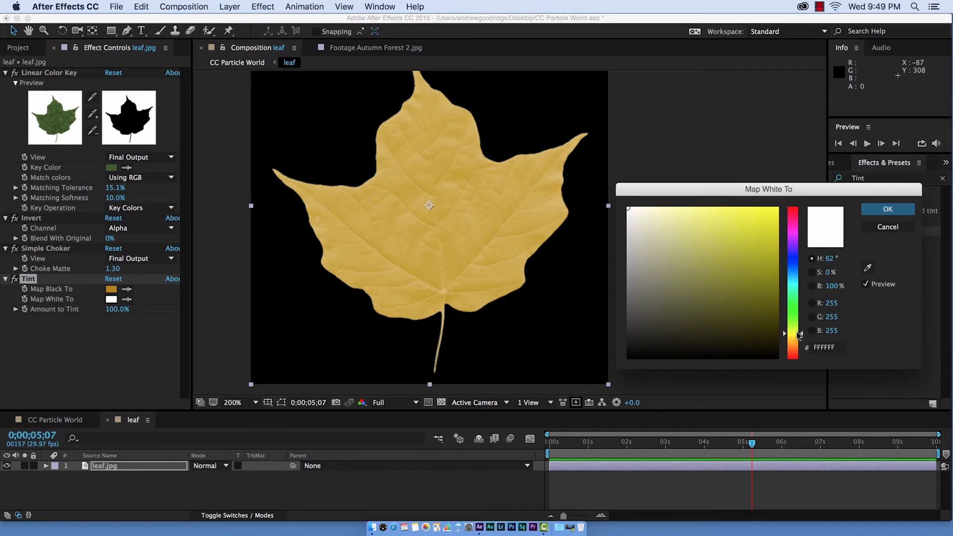
click(797, 341)
click(755, 314)
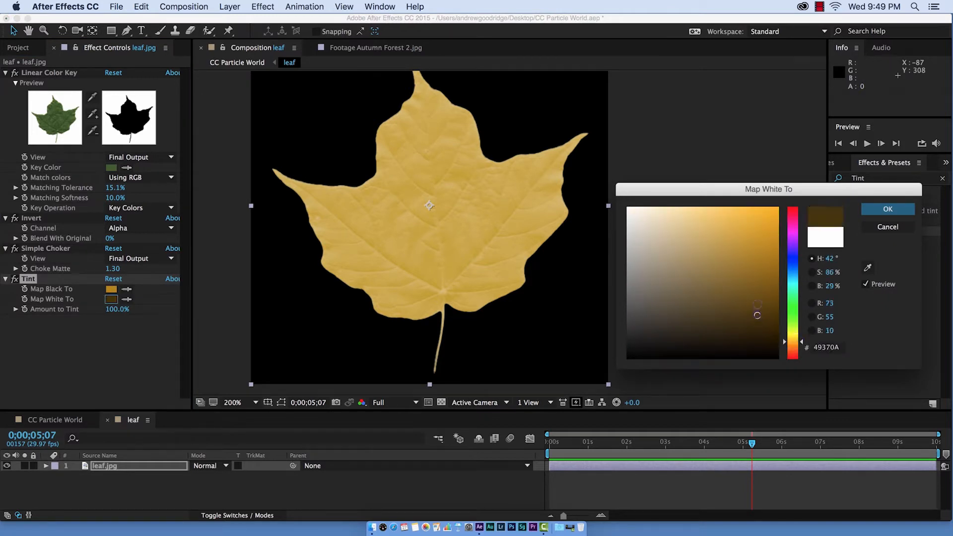
key(Return)
drag(112, 309, 101, 309)
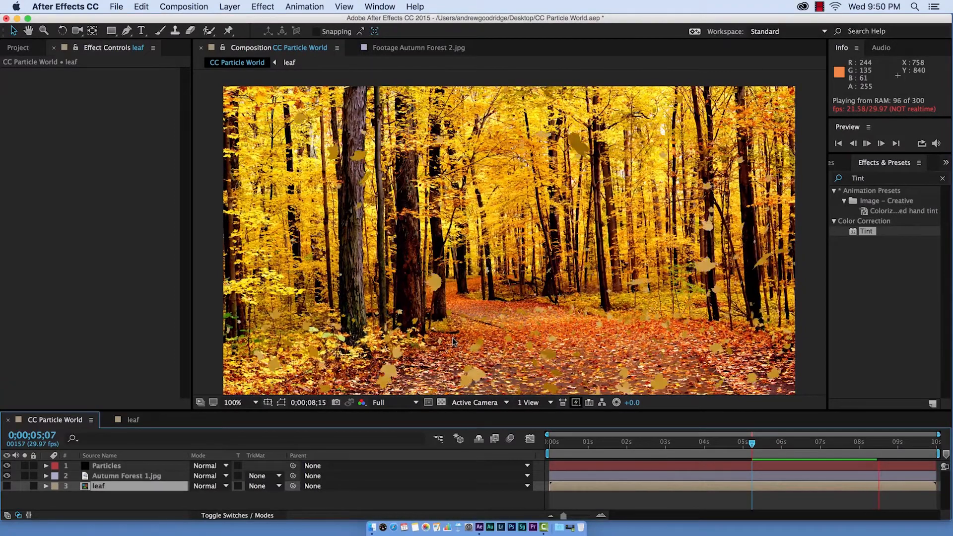
- Set the particles' Birth Size to 0.300, Death Size to 0.280 and Size Variation to 56%
key(space)
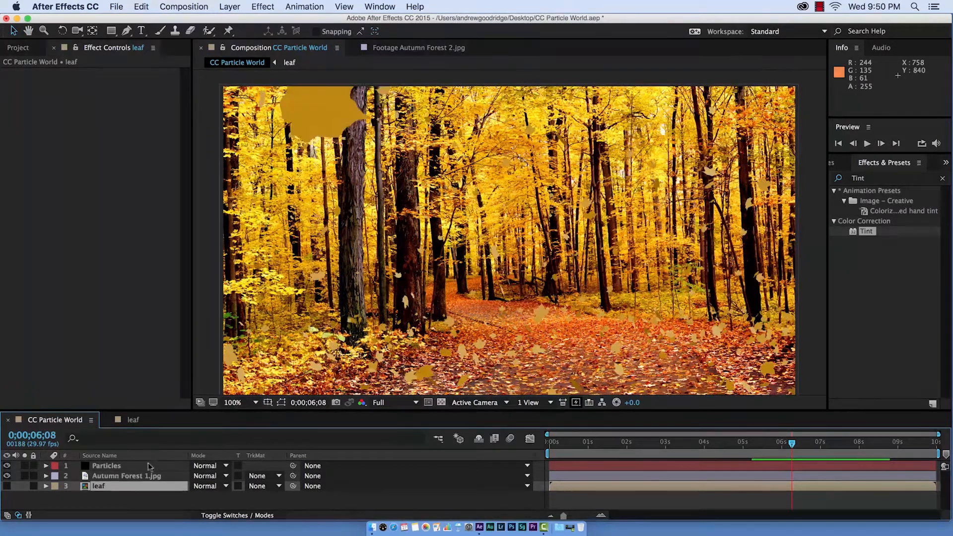
click(111, 466)
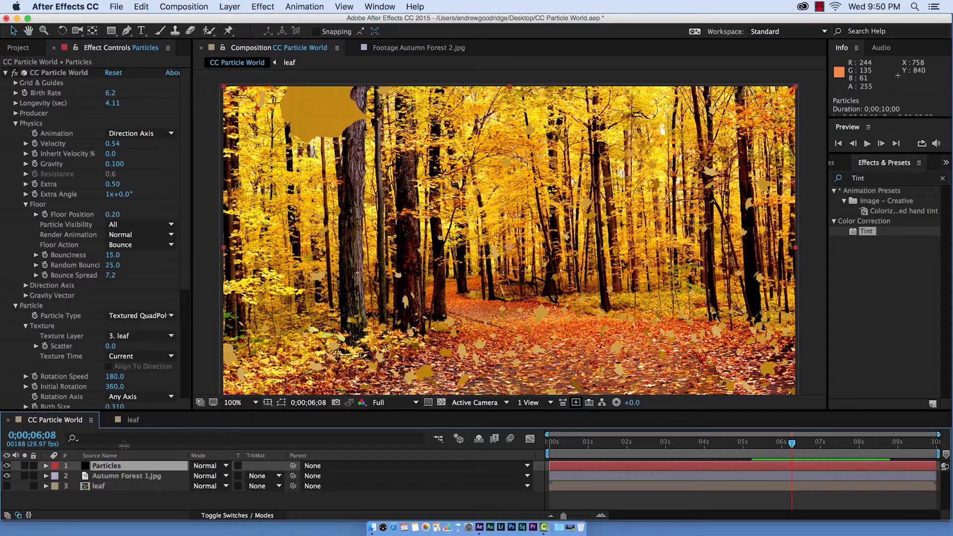
scroll(174, 282, down, 3)
scroll(171, 287, down, 1)
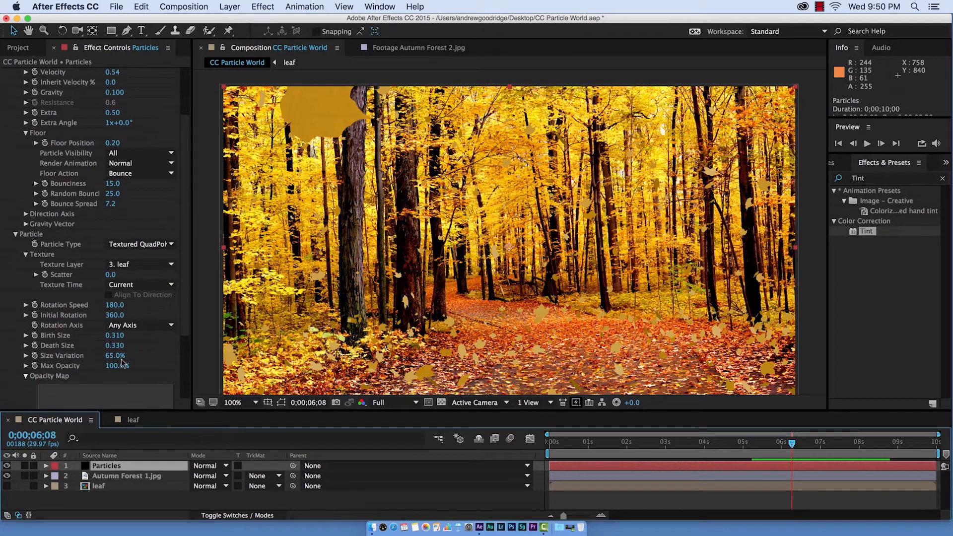
mouse_move(119, 350)
mouse_down()
mouse_move(110, 360)
mouse_move(127, 336)
mouse_up()
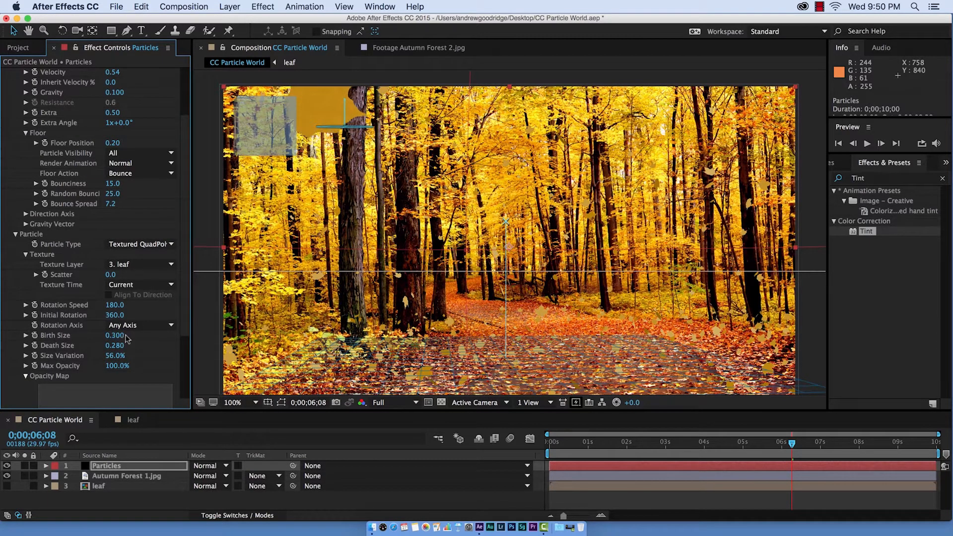
- Play back the composition to preview the falling leaves
scroll(160, 312, up, 1)
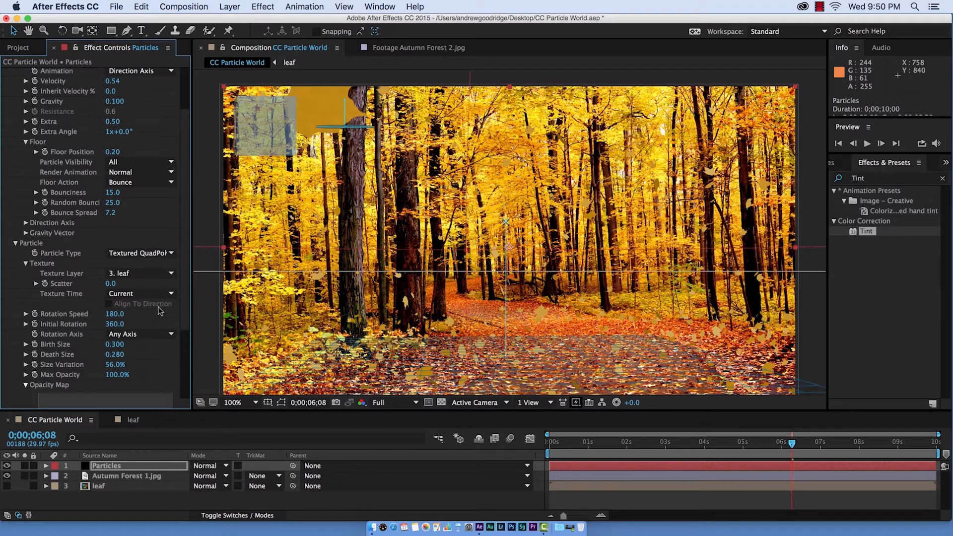
key(space)
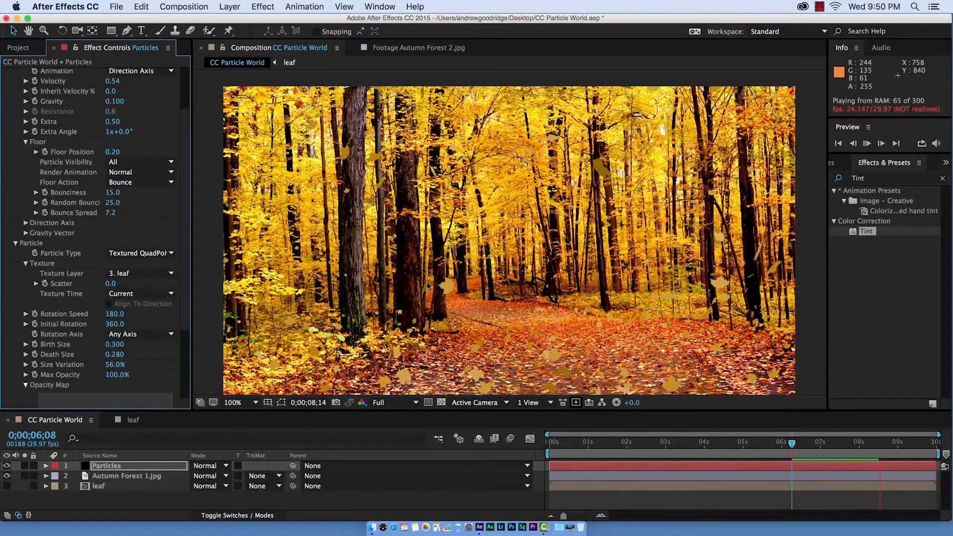
key(space)
key(space)
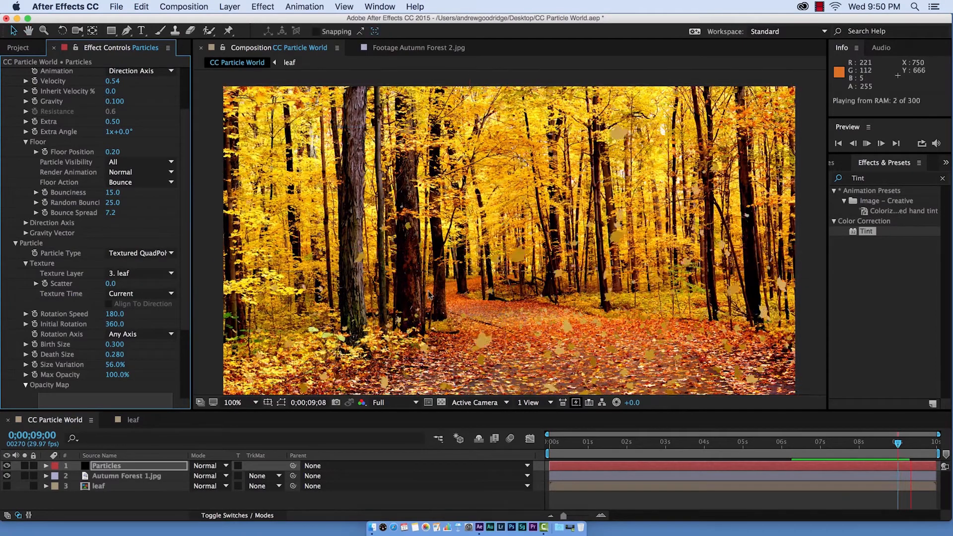
- Set the particles' Birth Size to 0.200 and Death Size to 0
mouse_move(121, 345)
mouse_down()
mouse_move(115, 355)
mouse_move(116, 344)
mouse_up()
click(117, 355)
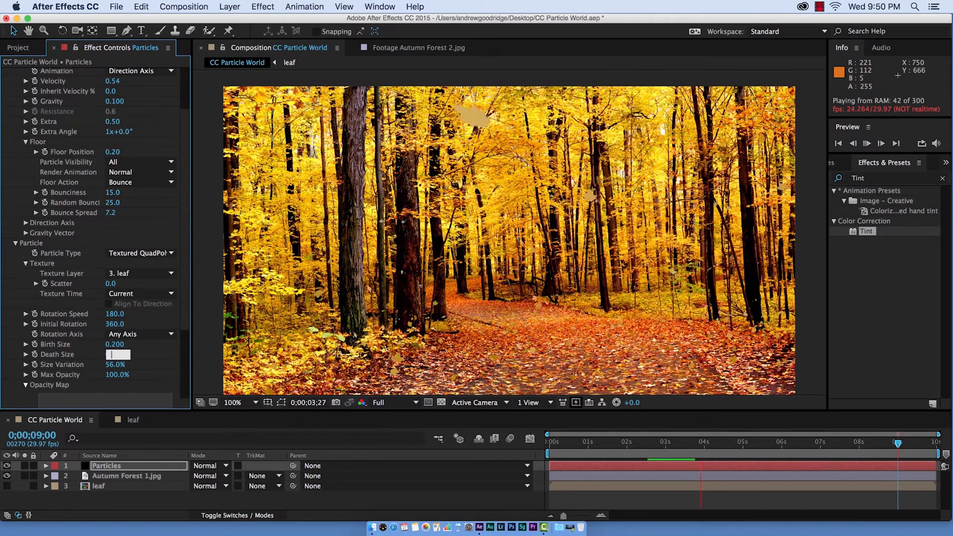
text(0)
key(Return)
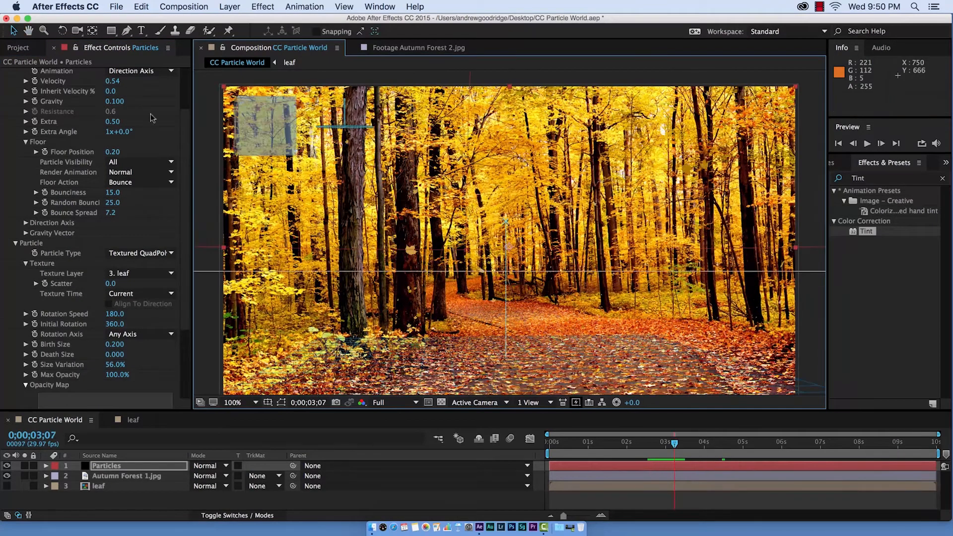
- Lower the Velocity to 0.37 and Gravity to 0.030, and preview the animation
click(158, 111)
scroll(158, 111, up, 2)
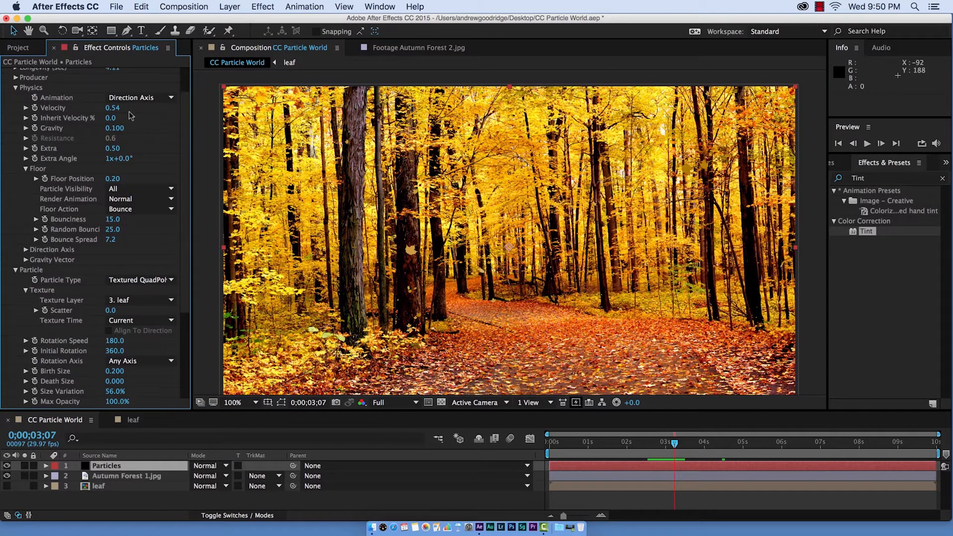
key(space)
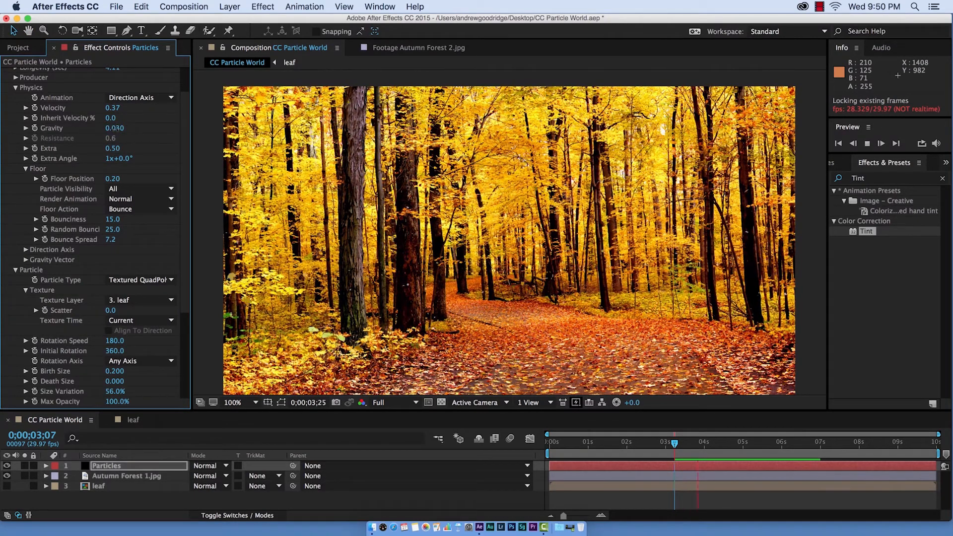
- Create a new adjustment layer and apply the Hue/Saturation effect to it
key(alt+super+y)
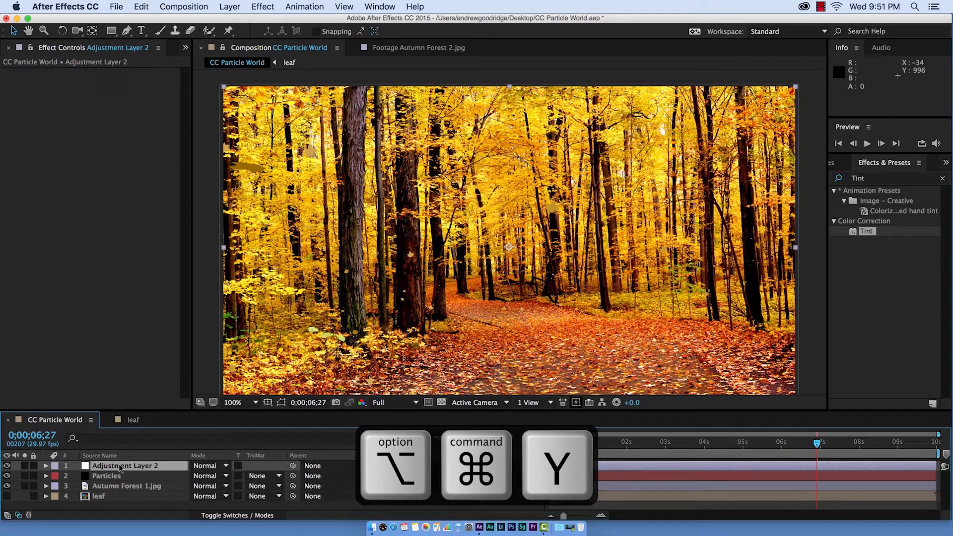
click(120, 467)
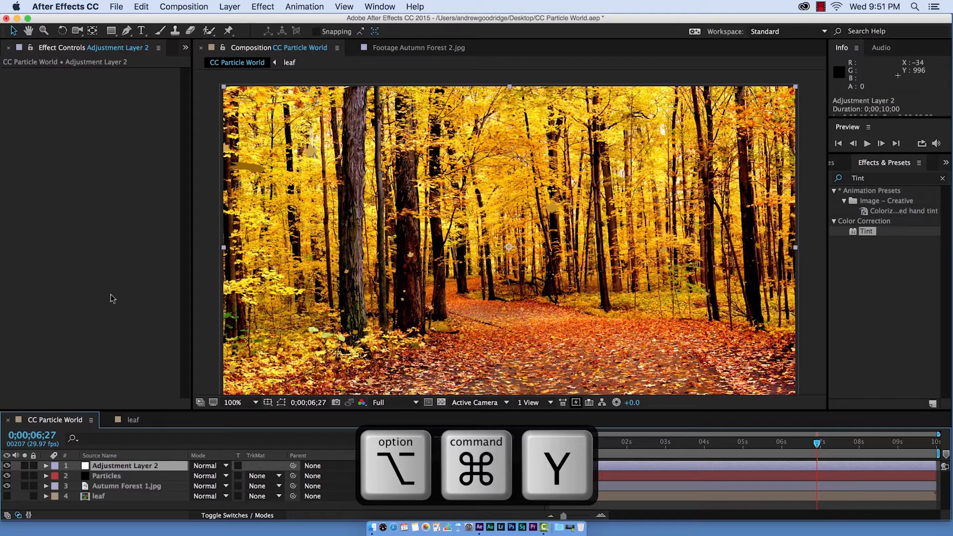
drag(193, 254, 217, 257)
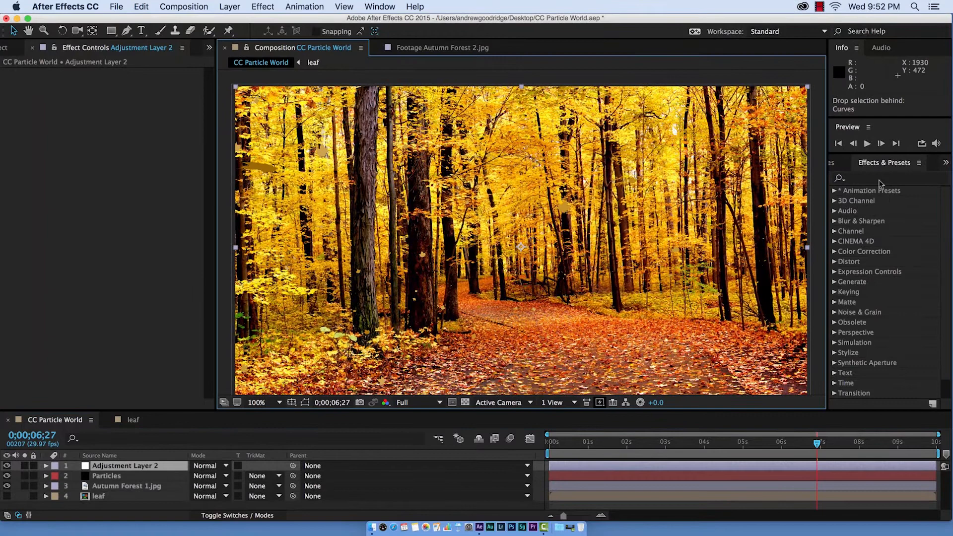
click(878, 180)
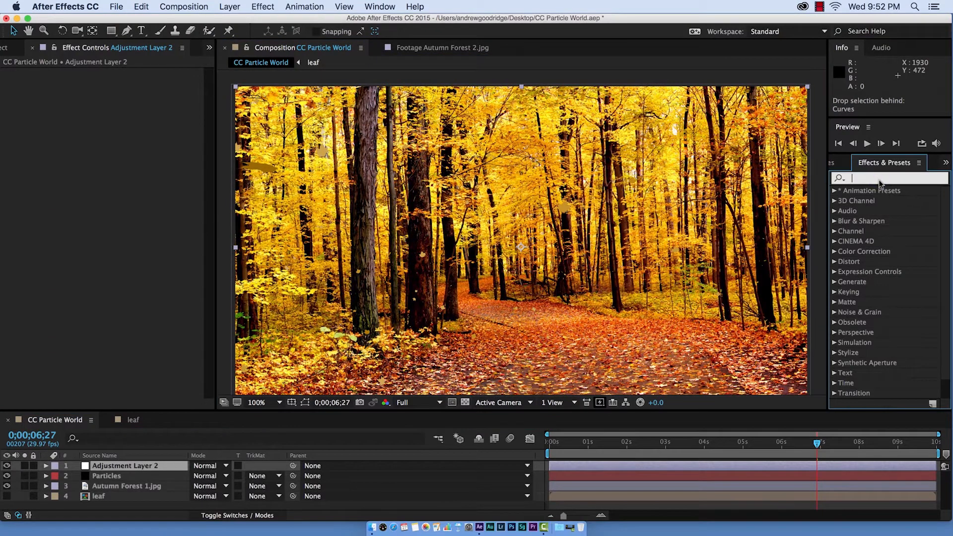
text(Hue)
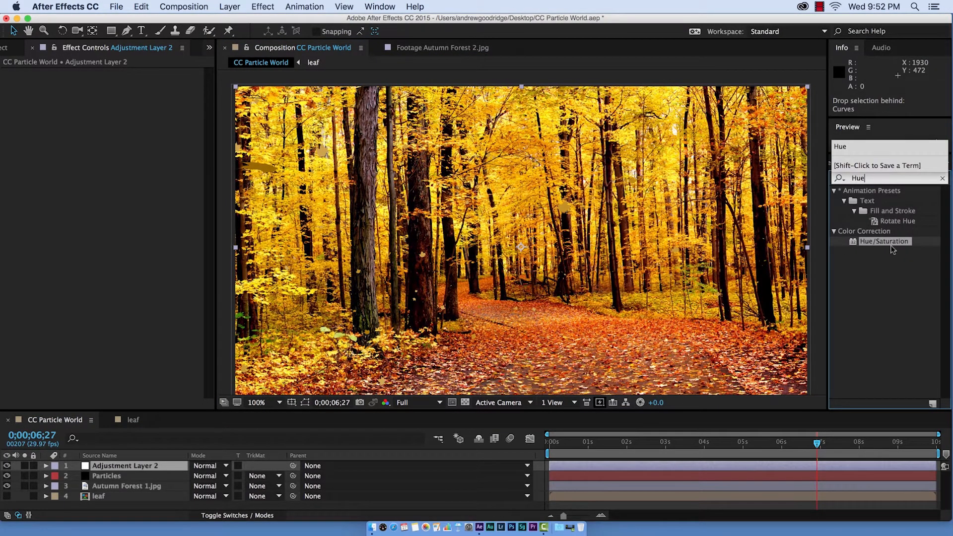
drag(891, 248, 149, 469)
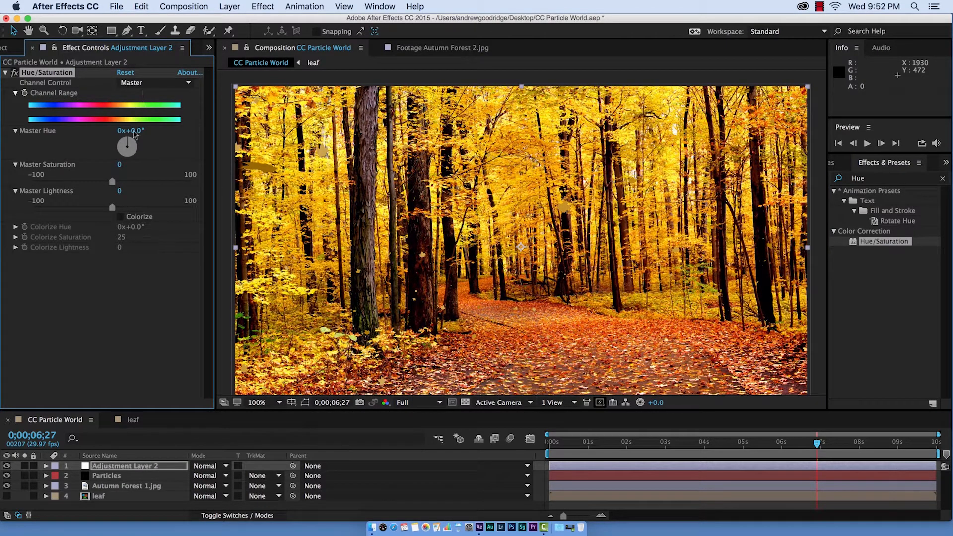
mouse_move(128, 139)
mouse_down()
mouse_move(137, 151)
mouse_move(128, 158)
mouse_move(117, 150)
mouse_move(128, 143)
mouse_up()
click(140, 6)
click(149, 18)
- For the Yellows channel, set Hue to -18°, Saturation to -21 and Lightness to -10
click(148, 85)
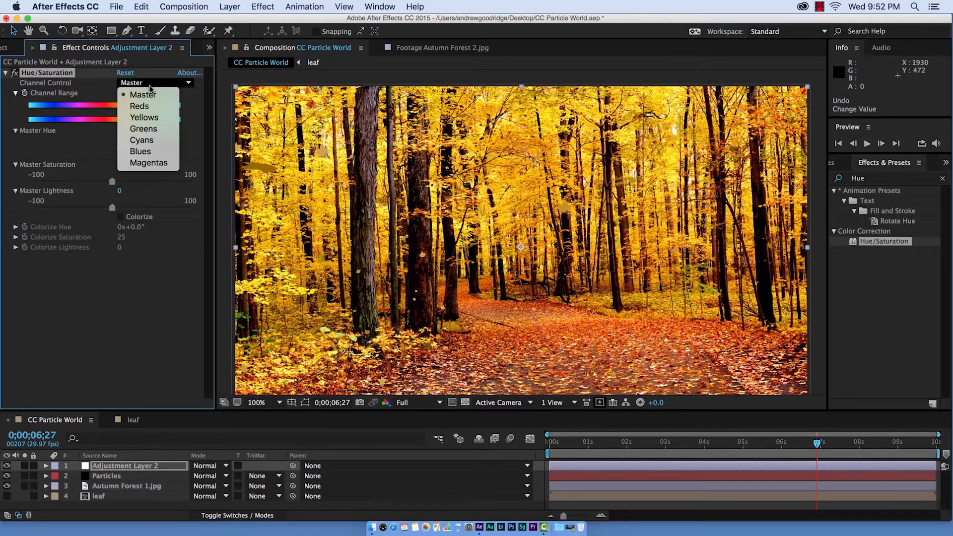
click(146, 117)
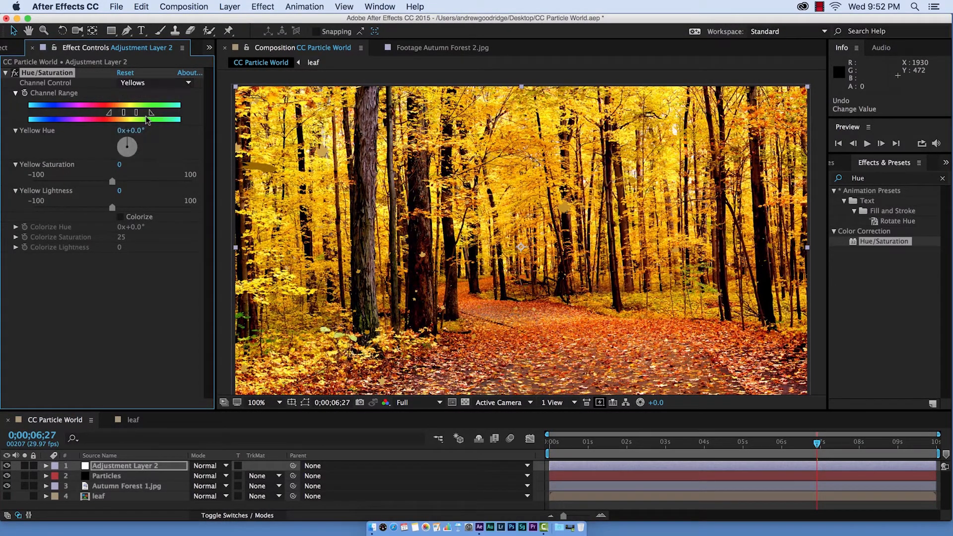
drag(112, 181, 108, 182)
drag(123, 130, 125, 131)
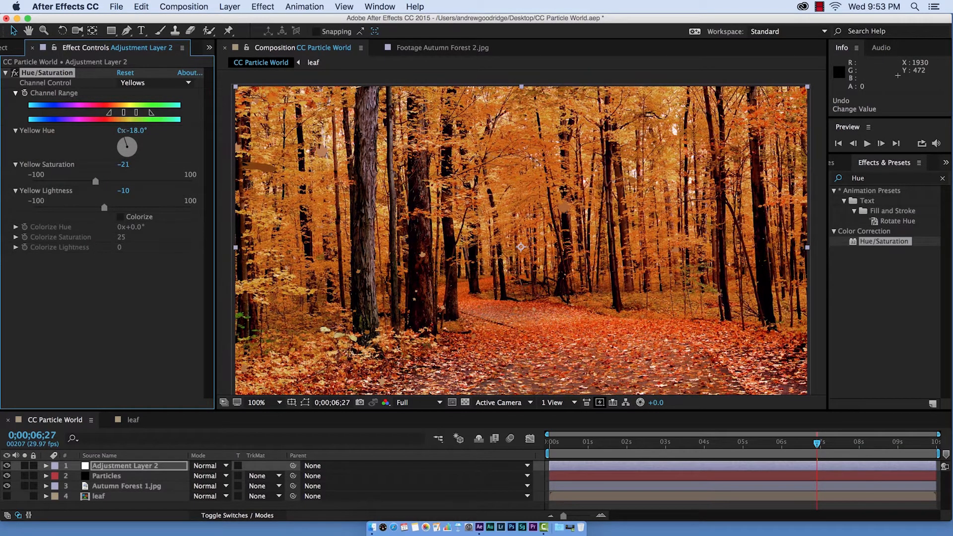
- Lower the Reds saturation to -9, then set Master Saturation to -1 and Master Lightness to -2
click(154, 83)
click(133, 104)
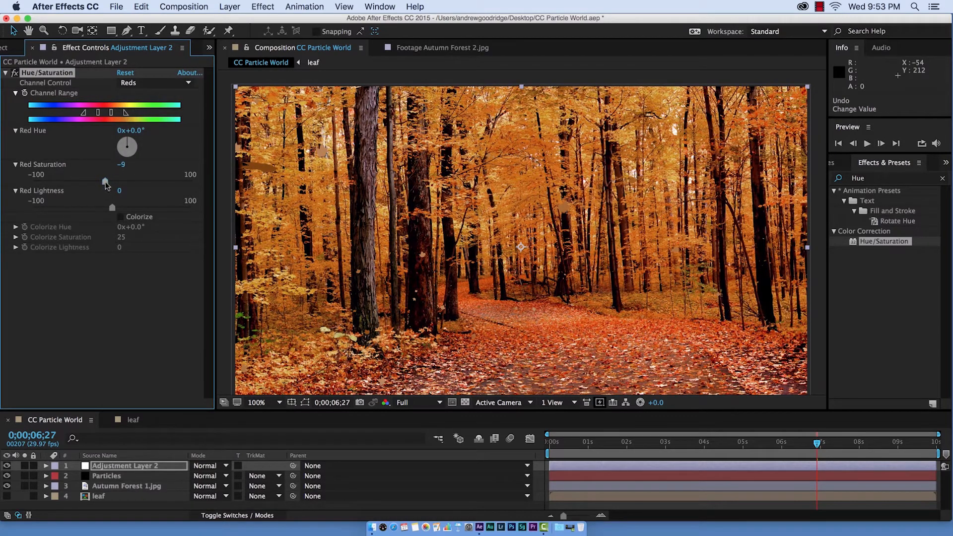
drag(74, 182, 75, 181)
drag(112, 207, 116, 208)
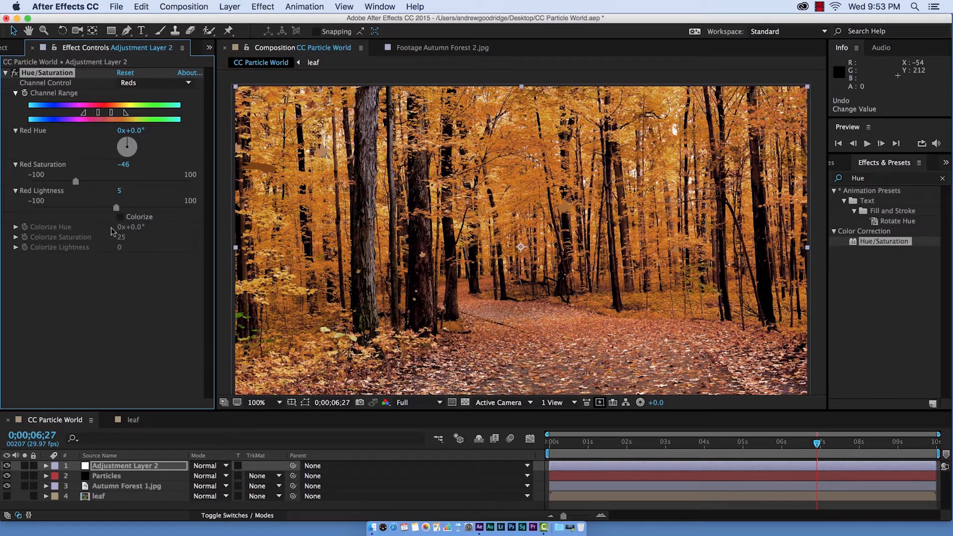
drag(125, 142, 128, 143)
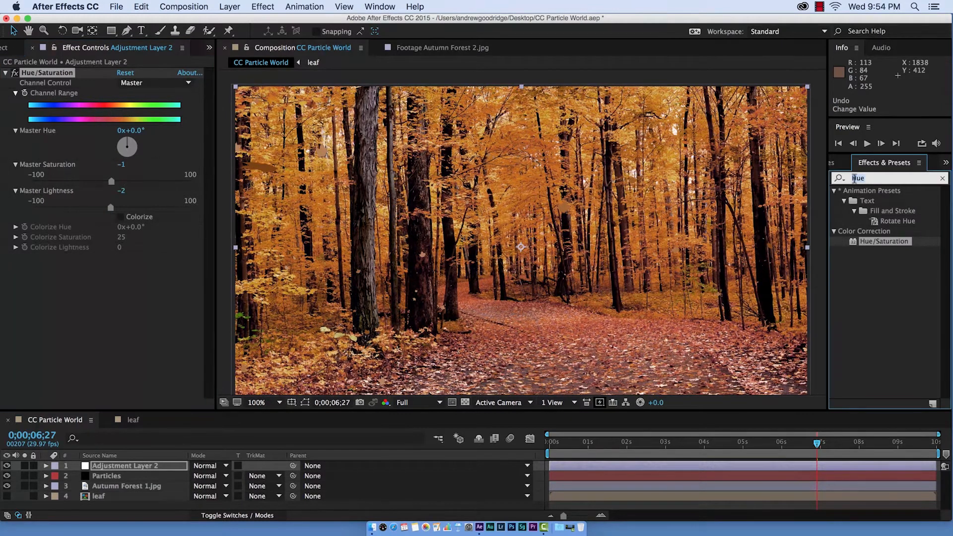
- Search for Curves and apply it to the adjustment layer
text(Curves)
click(874, 232)
drag(874, 231, 124, 208)
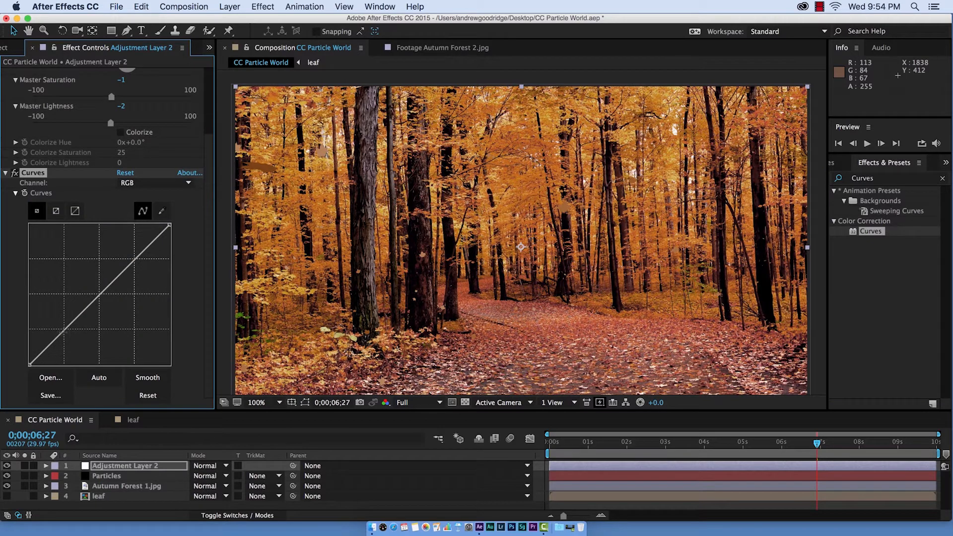
- Bend the RGB curve into a gentle S-shape to add contrast
drag(63, 332, 64, 333)
drag(124, 278, 121, 270)
- Set the Hue/Saturation Master Saturation to -11
scroll(110, 144, up, 3)
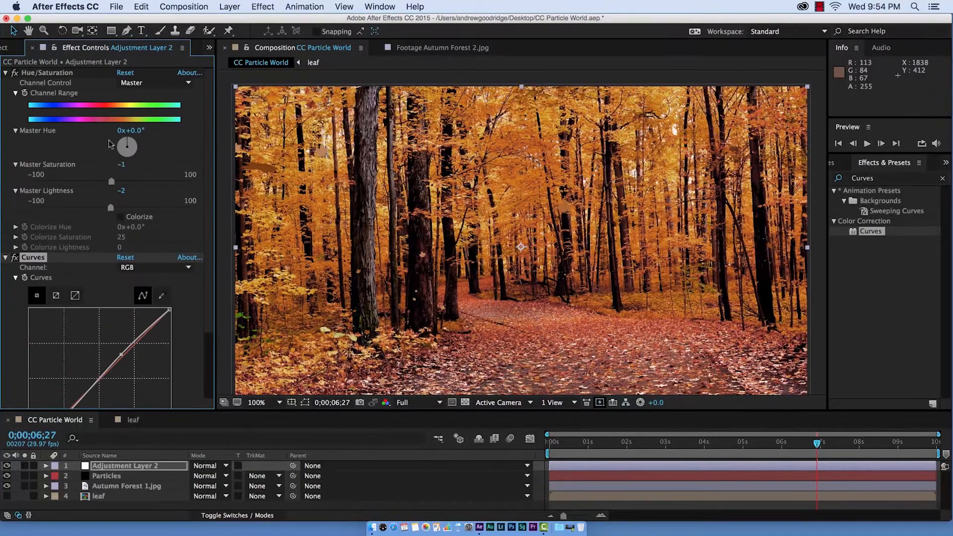
click(110, 182)
drag(101, 181, 104, 182)
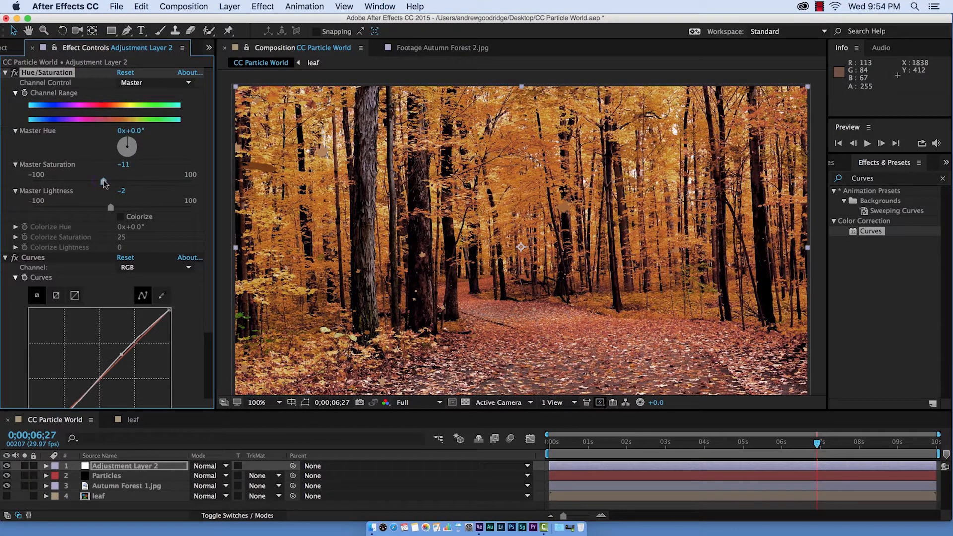
- Pull the lower part of the RGB curve down slightly
scroll(104, 180, down, 3)
click(63, 353)
drag(63, 353, 65, 357)
- Switch the Curves channel to Red and adjust the red curve slightly
click(154, 205)
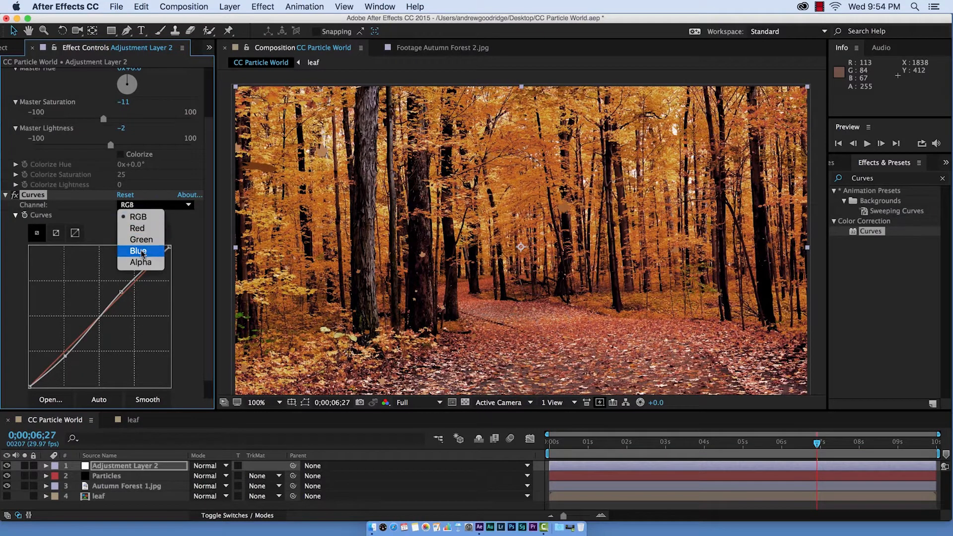
click(130, 218)
drag(99, 319, 102, 320)
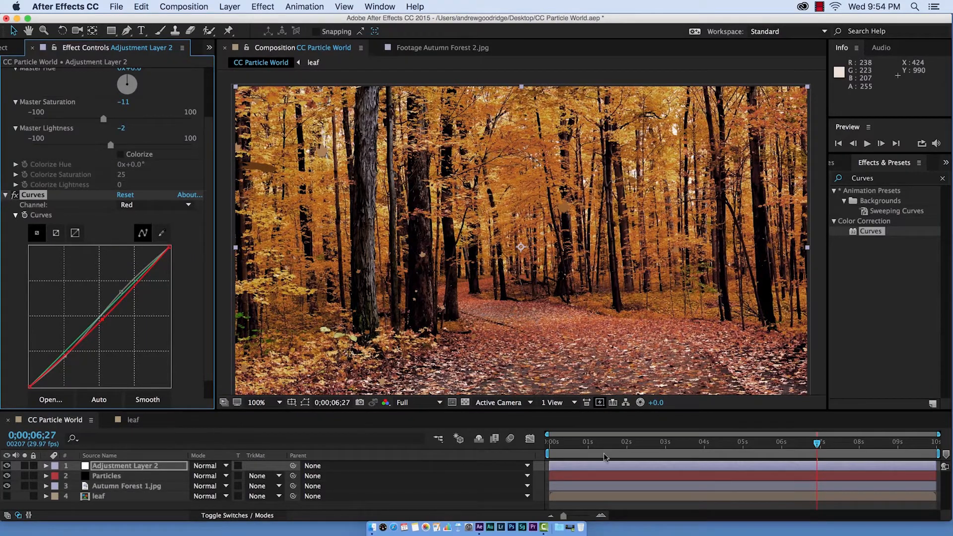
- Toggle the adjustment layer's visibility on and off to compare the grade with the original
click(7, 465)
key(space)
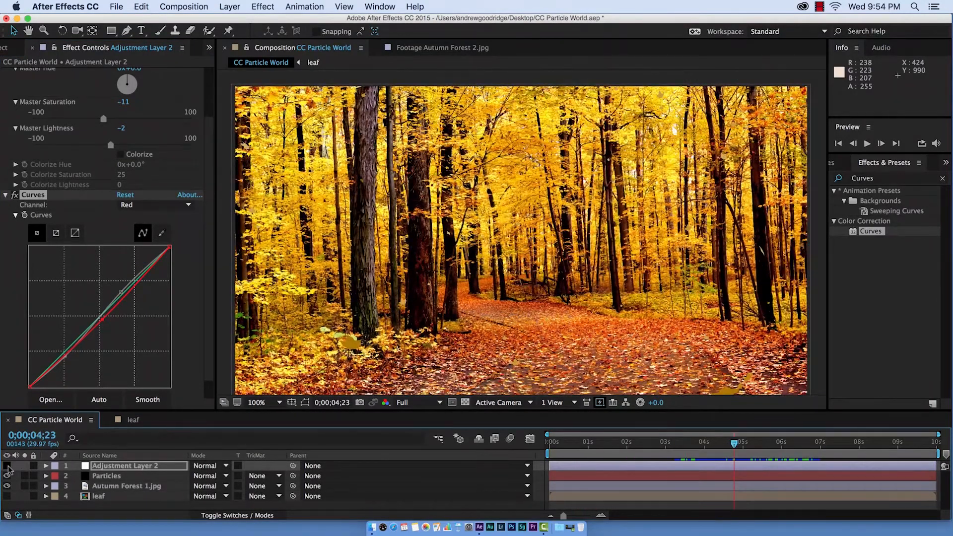
click(7, 465)
click(7, 465)
click(7, 465)
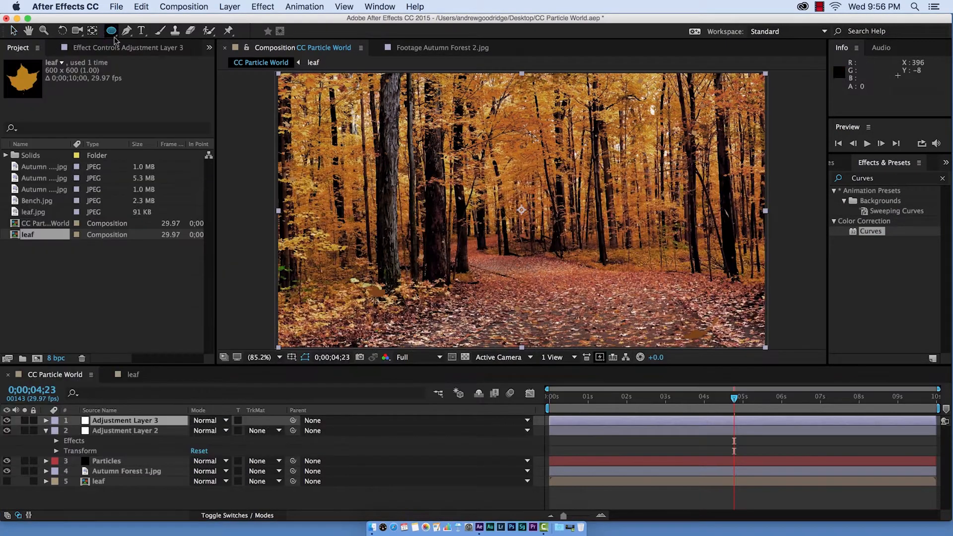
- Add another adjustment layer and draw an elliptical mask spanning the whole frame with the Ellipse tool
key(q)
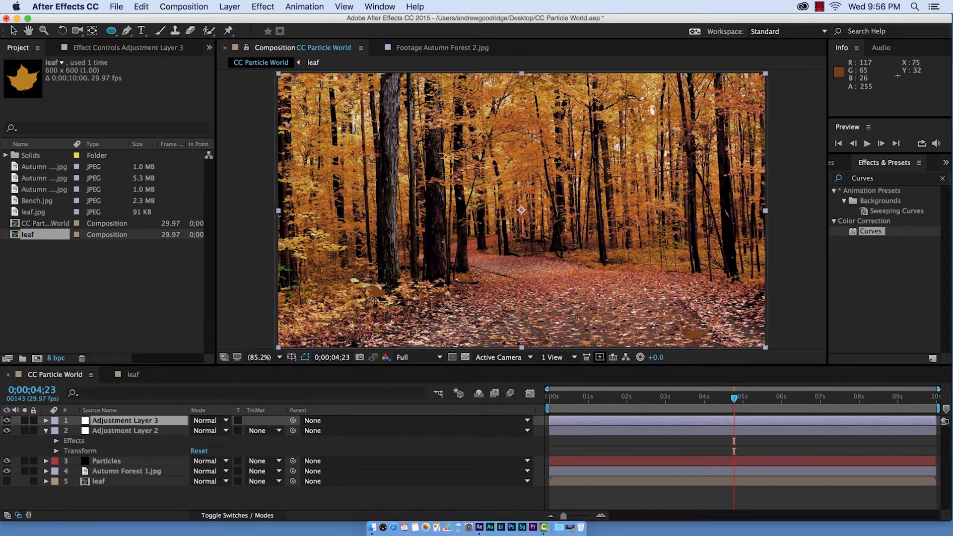
mouse_move(285, 79)
mouse_down()
mouse_move(422, 173)
mouse_move(612, 277)
mouse_move(774, 337)
mouse_move(765, 342)
mouse_up()
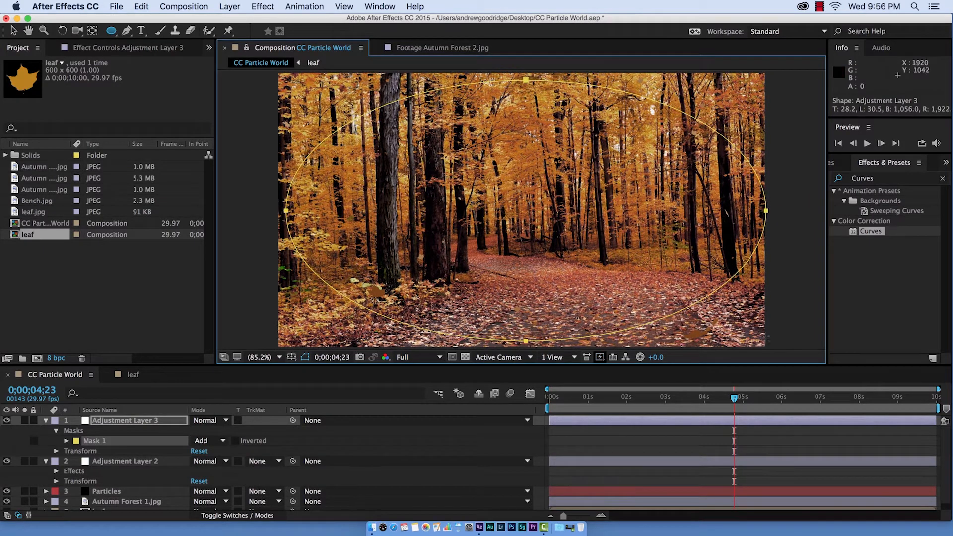
- Apply Curves to the masked adjustment layer and pull the RGB curve down to darken
drag(878, 235, 155, 421)
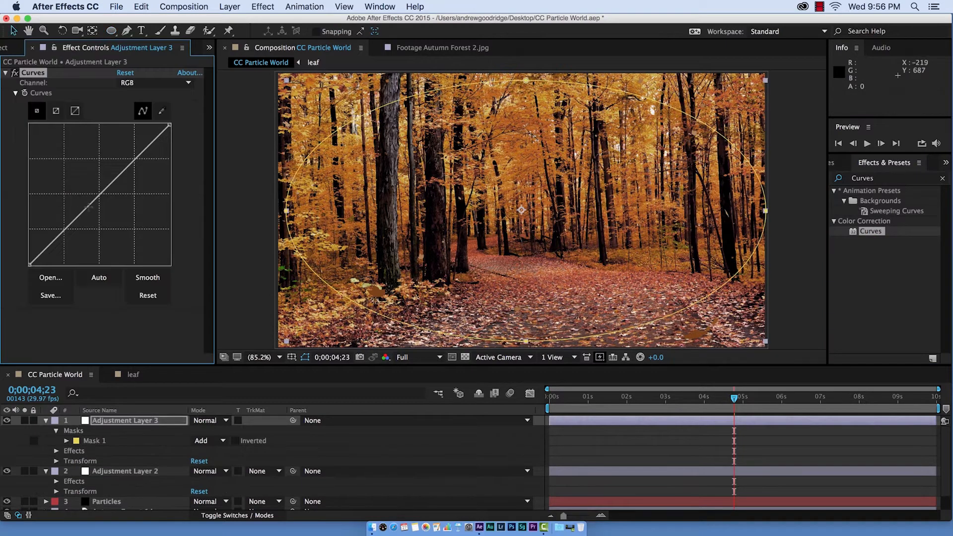
drag(90, 205, 103, 228)
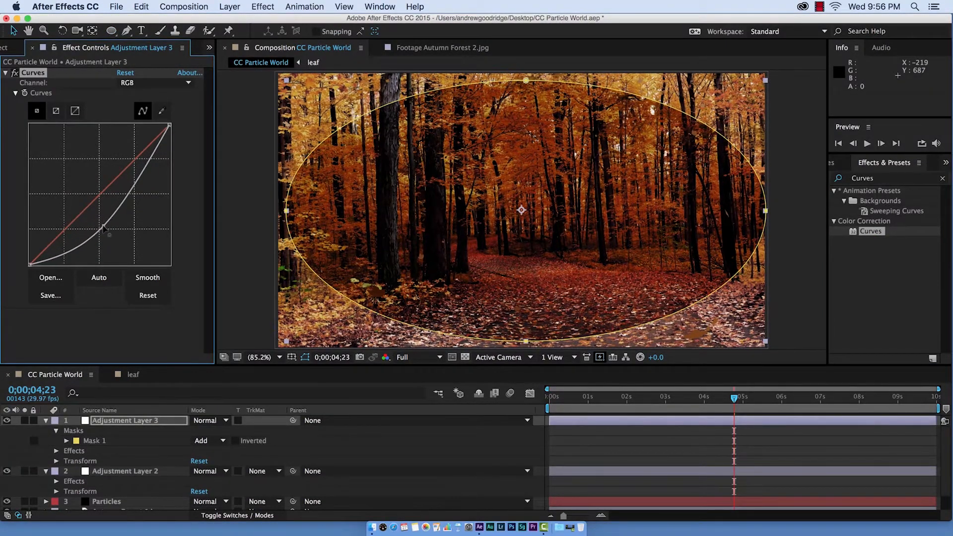
- Try lowering the Red channel curve, then undo that change
click(136, 82)
click(134, 102)
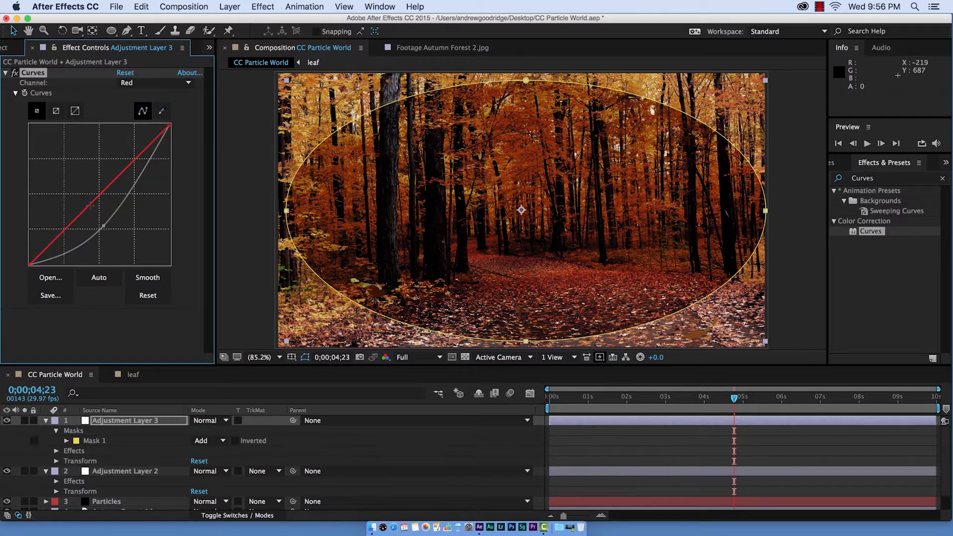
mouse_move(99, 193)
mouse_down()
mouse_move(103, 216)
mouse_move(100, 208)
mouse_up()
click(136, 82)
click(135, 93)
key(super+z)
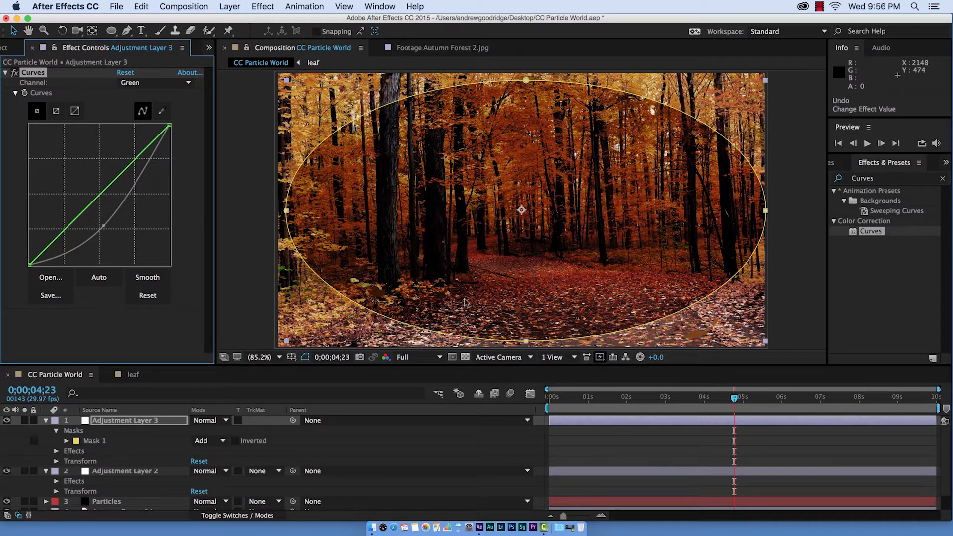
- Set Mask 1 to Subtract and its Mask Feather to 280 pixels to form a vignette
click(66, 447)
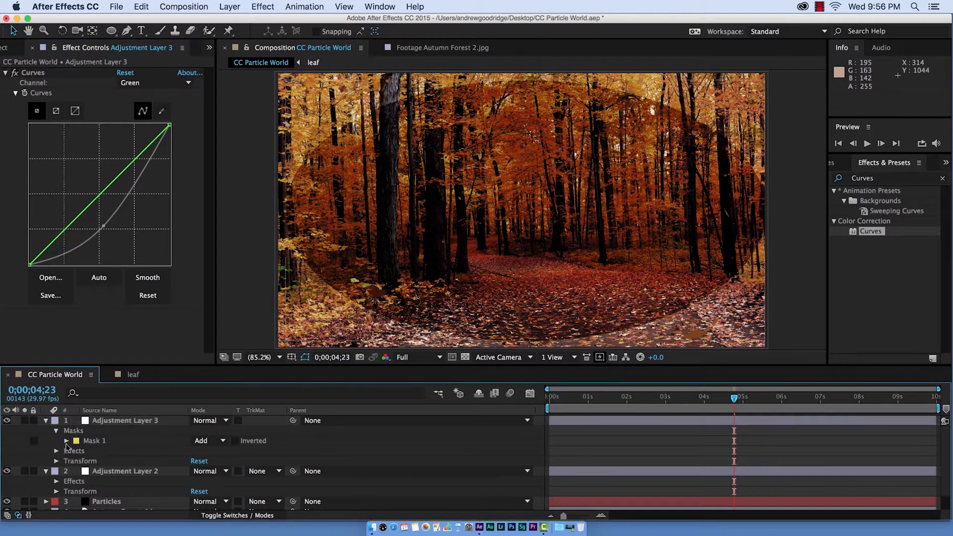
click(66, 440)
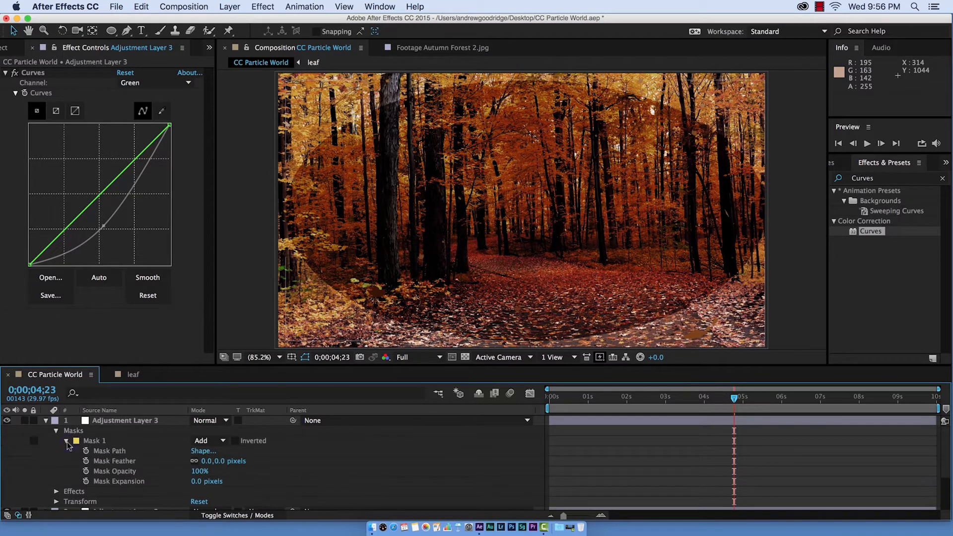
click(206, 441)
click(218, 464)
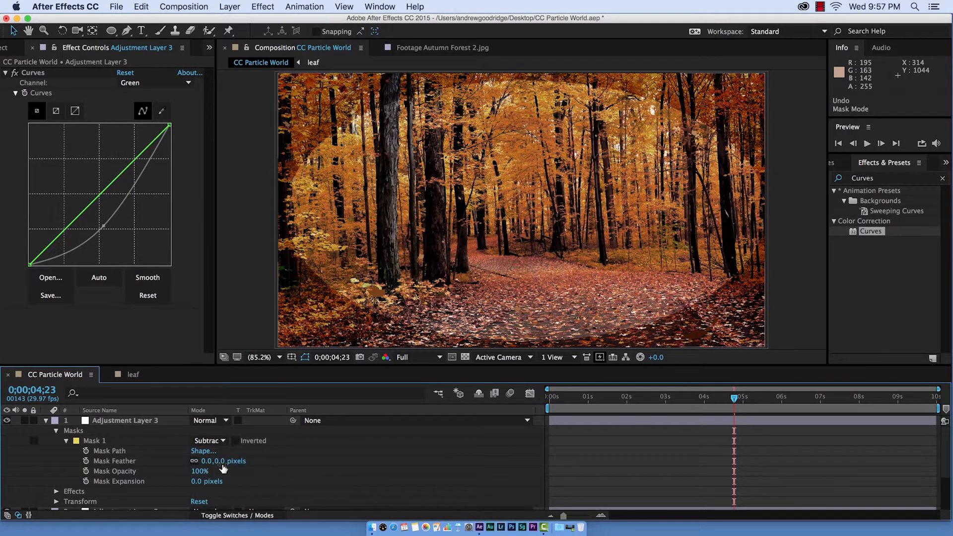
drag(221, 466, 402, 477)
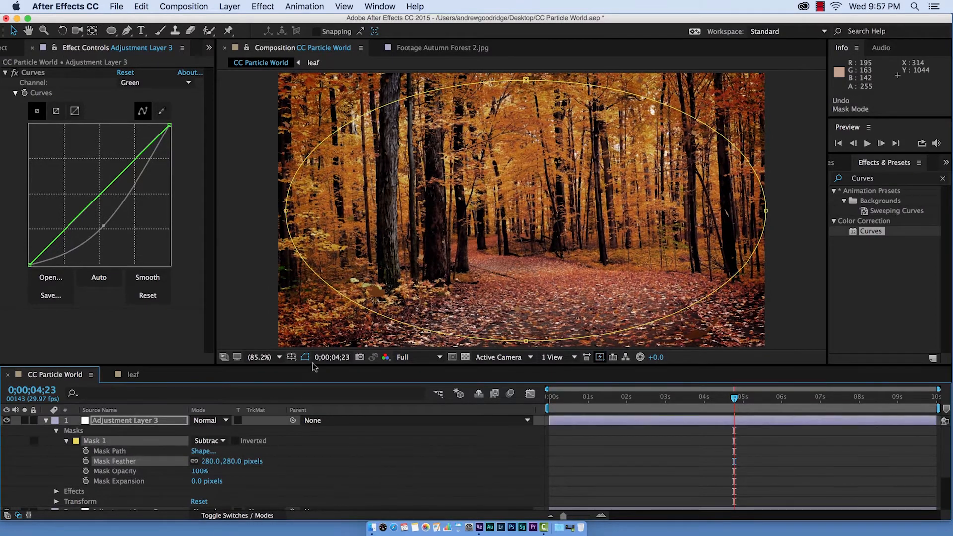
- Hide the mask outline and toggle the vignette adjustment layer's visibility off and on to compare
click(304, 357)
click(5, 421)
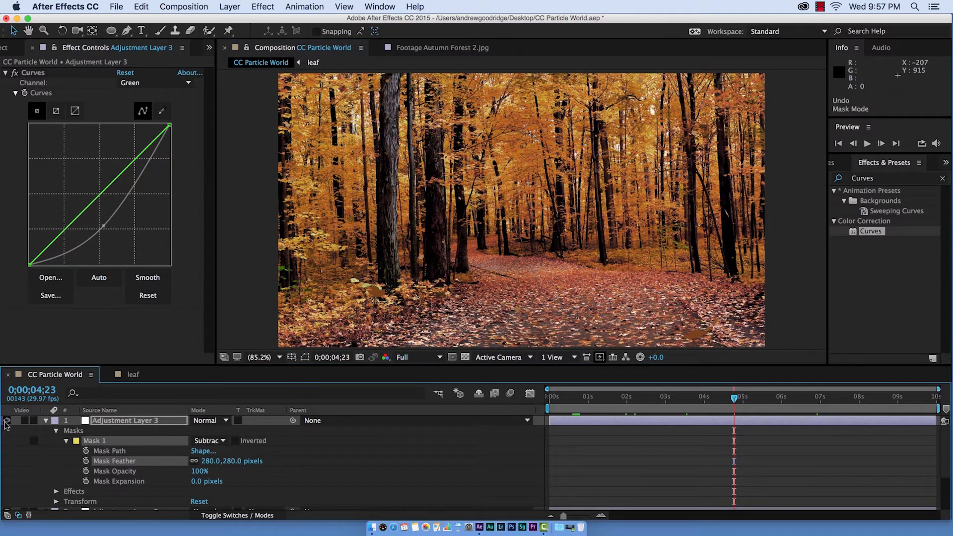
click(5, 422)
click(4, 422)
click(5, 421)
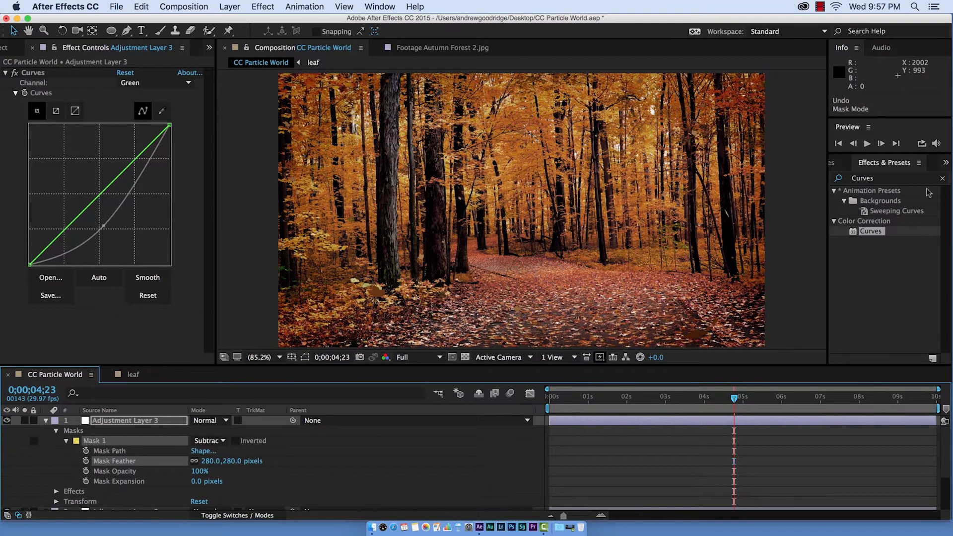
- Apply the Tint effect to the vignette adjustment layer, move it above Curves and lower Amount to Tint to 64%
click(873, 180)
text(tint)
drag(414, 337, 180, 151)
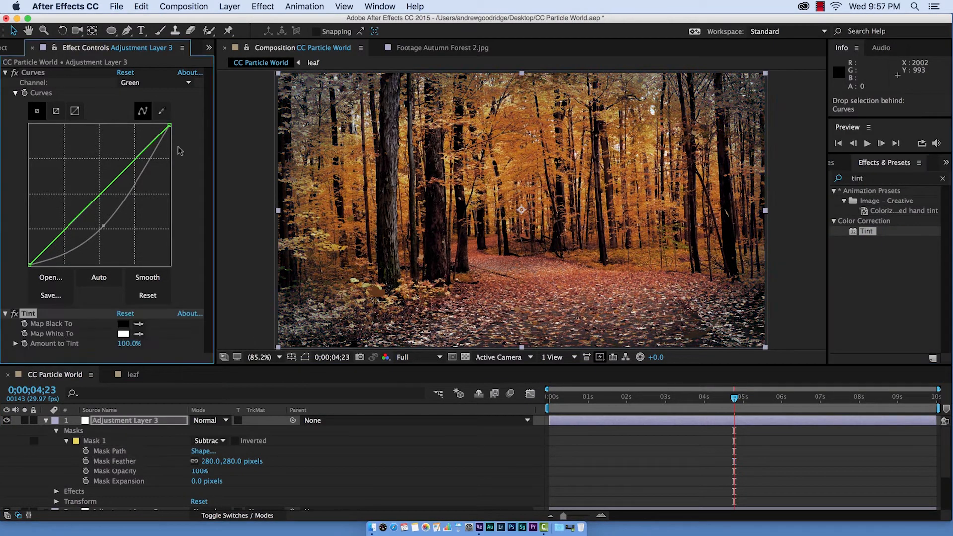
drag(67, 268, 55, 72)
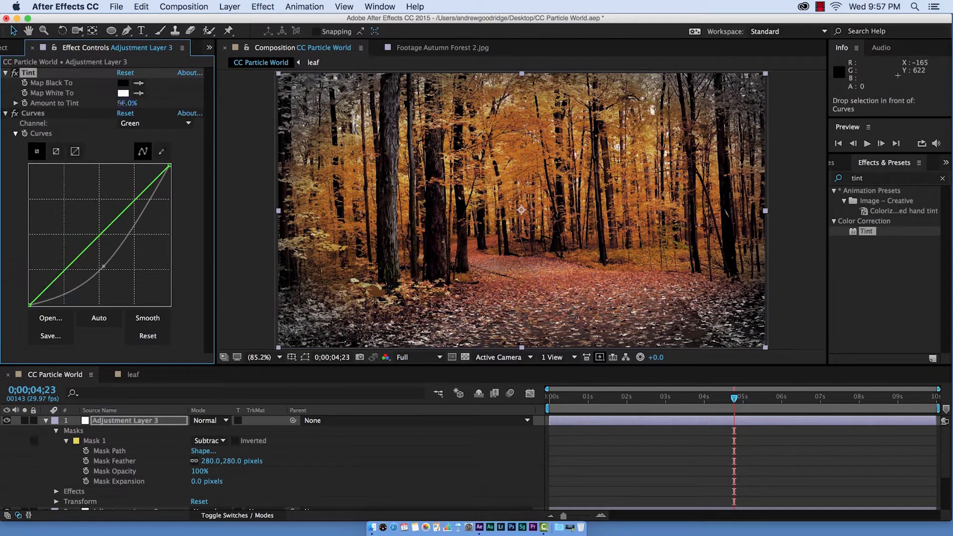
mouse_move(121, 103)
mouse_down()
mouse_move(89, 103)
mouse_move(105, 103)
mouse_up()
- Open the Tint's Map White To colour, cancel it, and undo the Tint changes
click(123, 94)
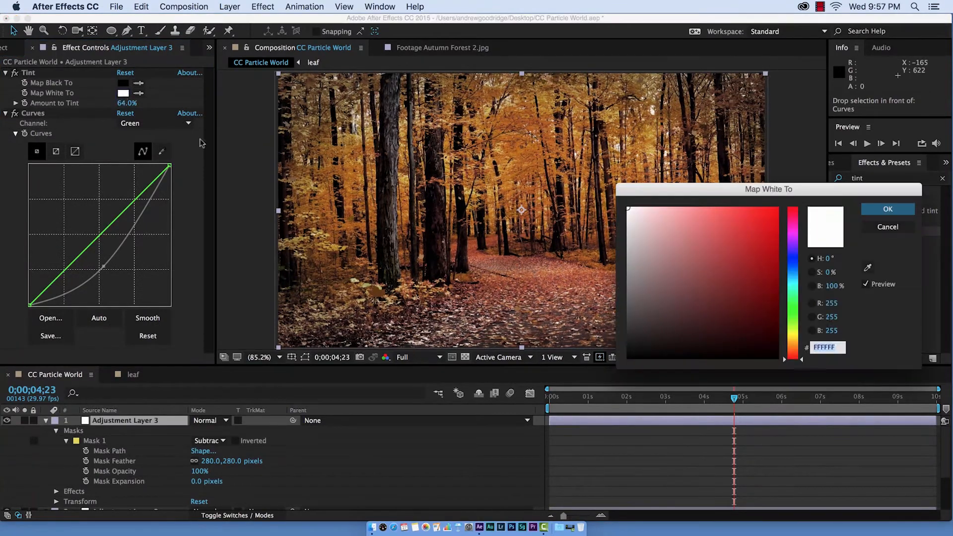
drag(627, 314, 626, 335)
click(888, 228)
key(super+z)
key(super+z)
key(super+z)
key(super+z)
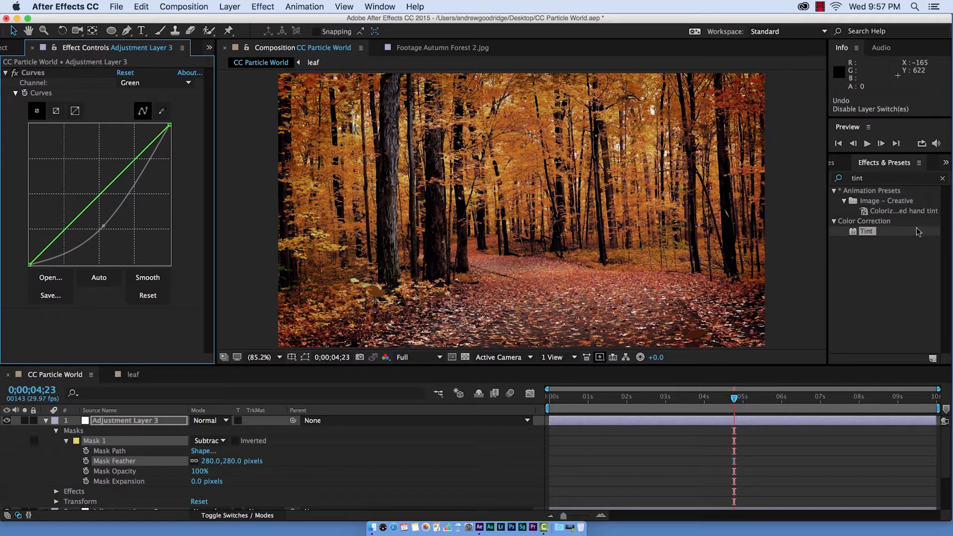
- Apply Tint below Curves, set Map White To a dark orange-brown colour and Amount to Tint to 58%
drag(918, 231, 174, 321)
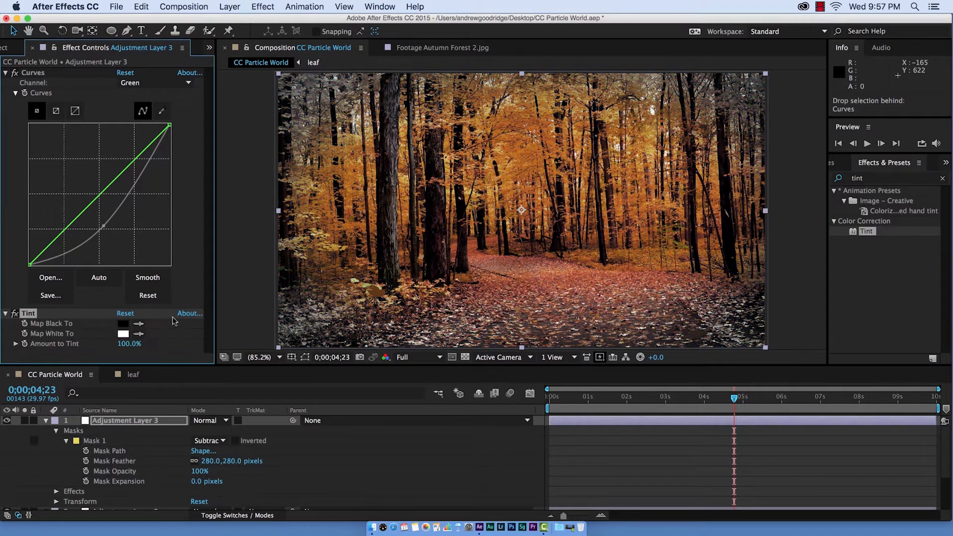
click(124, 334)
drag(634, 275, 629, 296)
click(793, 347)
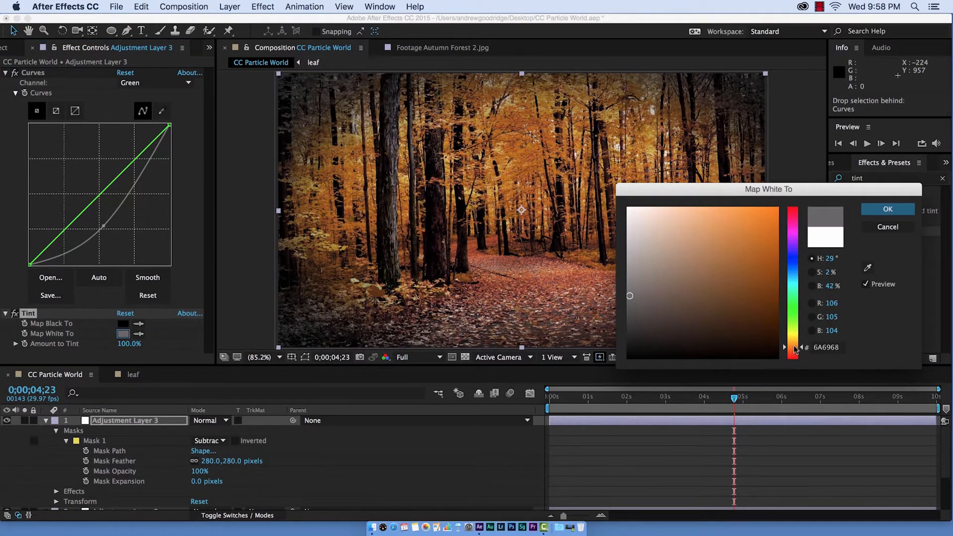
drag(776, 304, 782, 318)
click(885, 213)
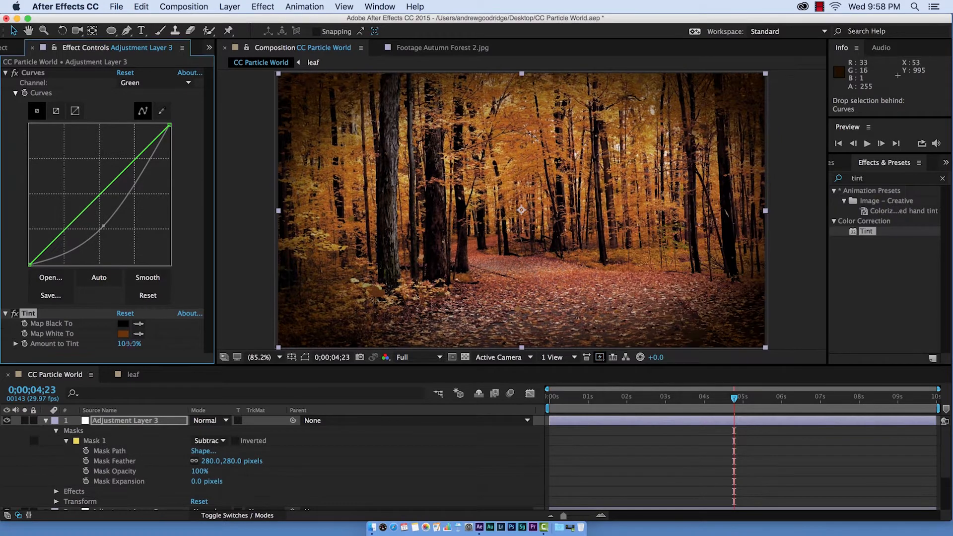
drag(129, 344, 106, 346)
- Toggle the Tint effect and the adjustment layer on and off at 100% view to compare the grade
click(14, 316)
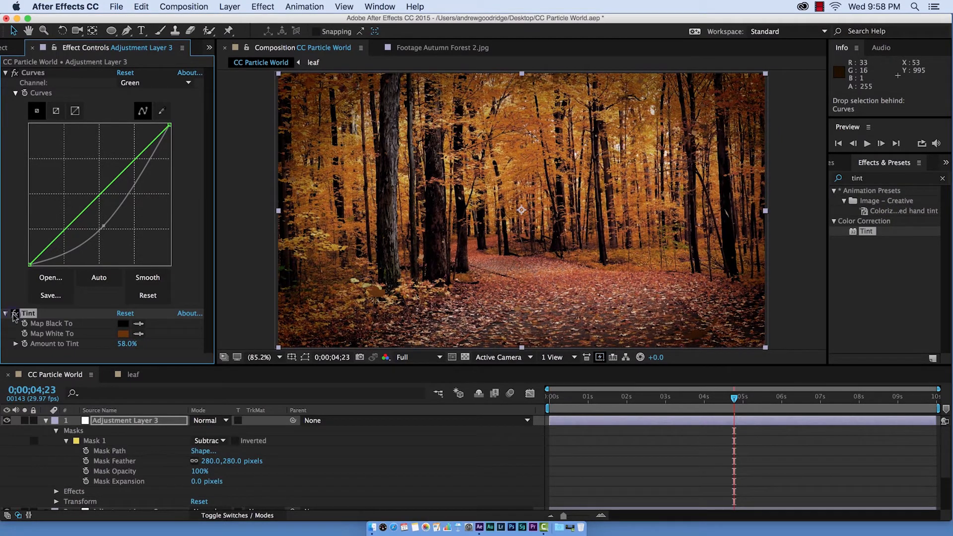
scroll(388, 318, down, 1)
scroll(387, 318, up, 1)
click(388, 318)
click(46, 420)
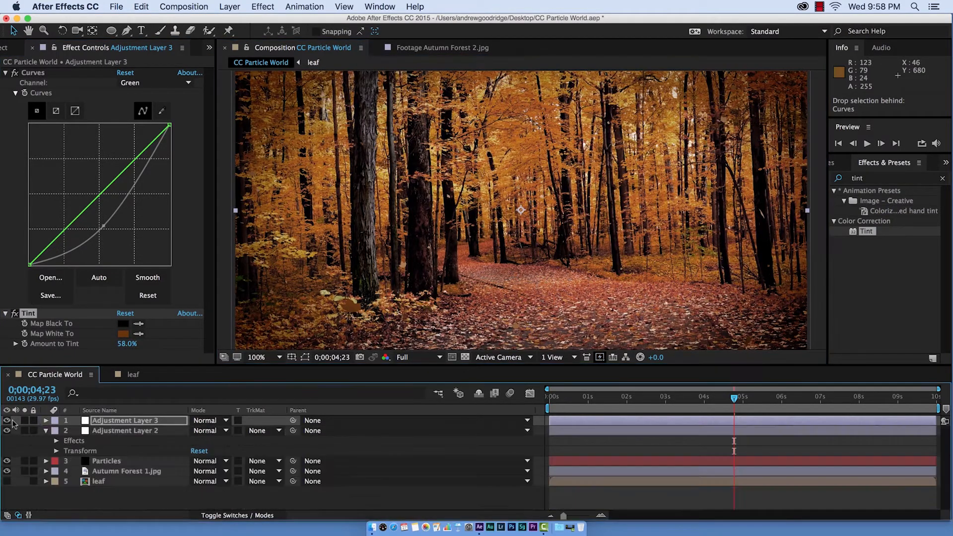
click(5, 420)
click(5, 420)
click(7, 421)
click(7, 420)
- Preview the composition playback from the start, zooming the timeline to the beginning
key(space)
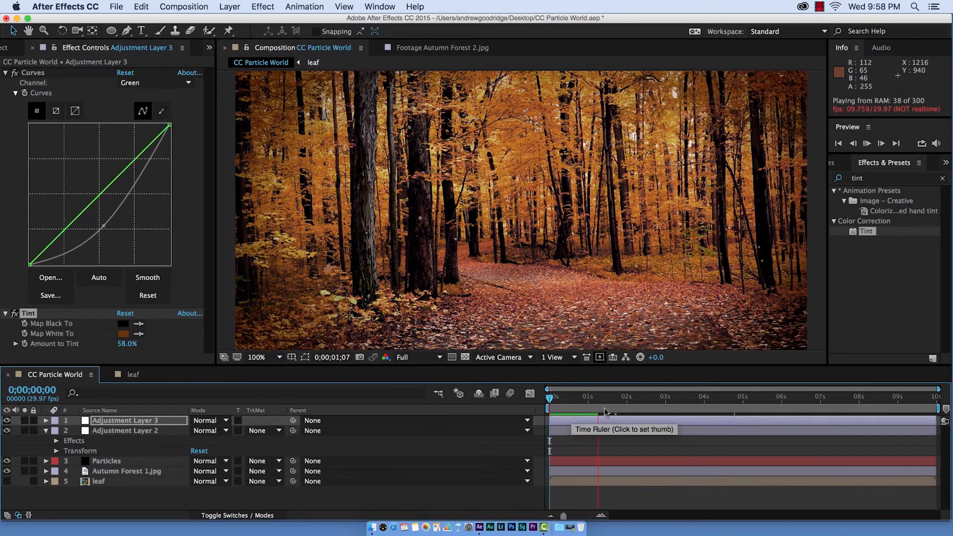
key(space)
key(space)
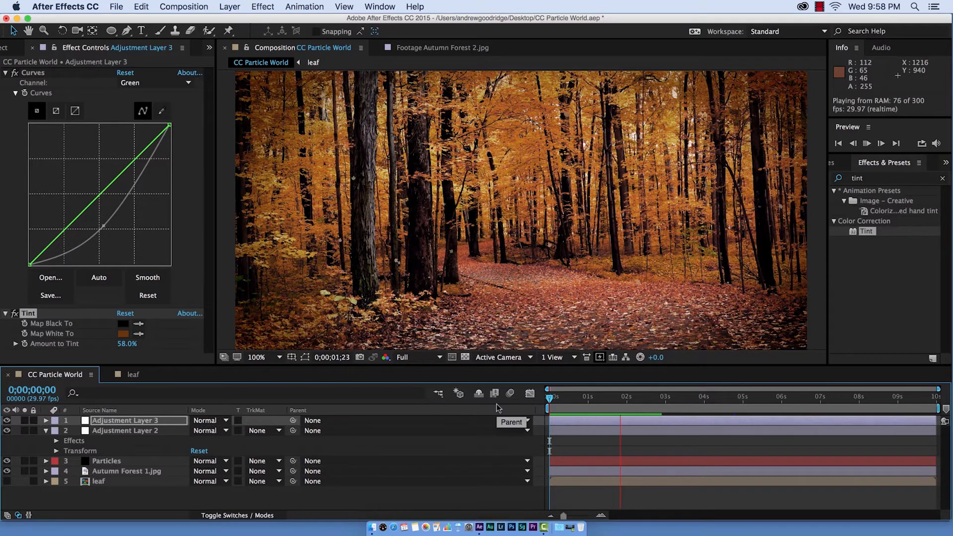
click(581, 396)
drag(546, 431, 389, 431)
key(space)
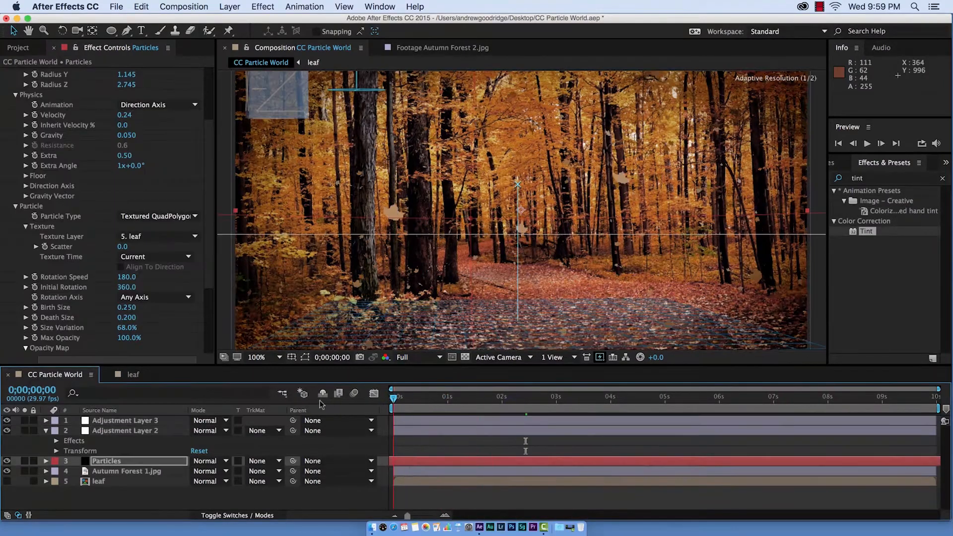